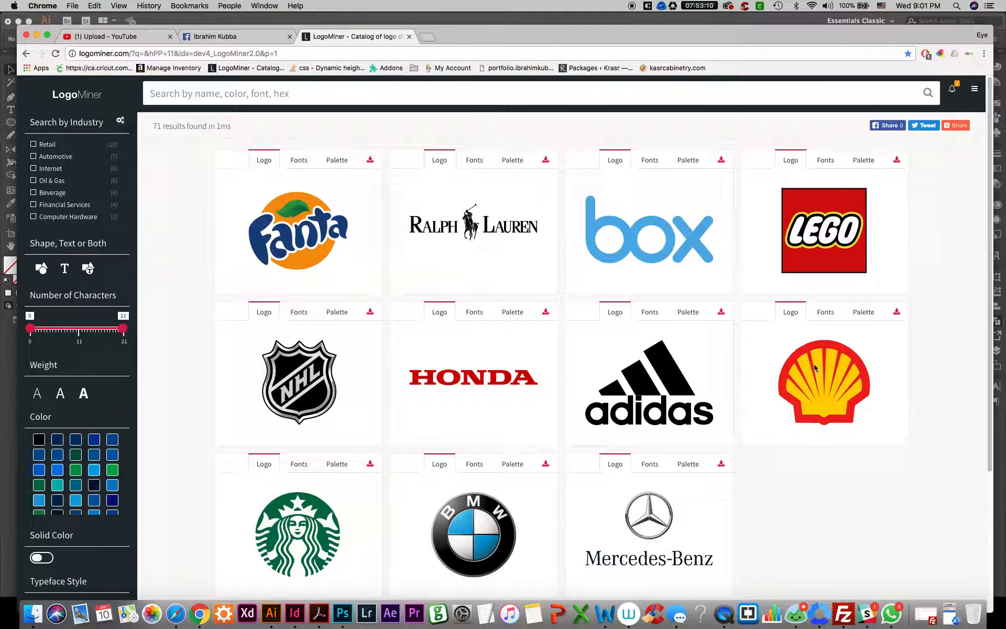
# Copy the Shell logo from the LogoMiner page into the Illustrator document and enlarge it to about 632 by 591 px
pyautogui.rightClick(826, 392)
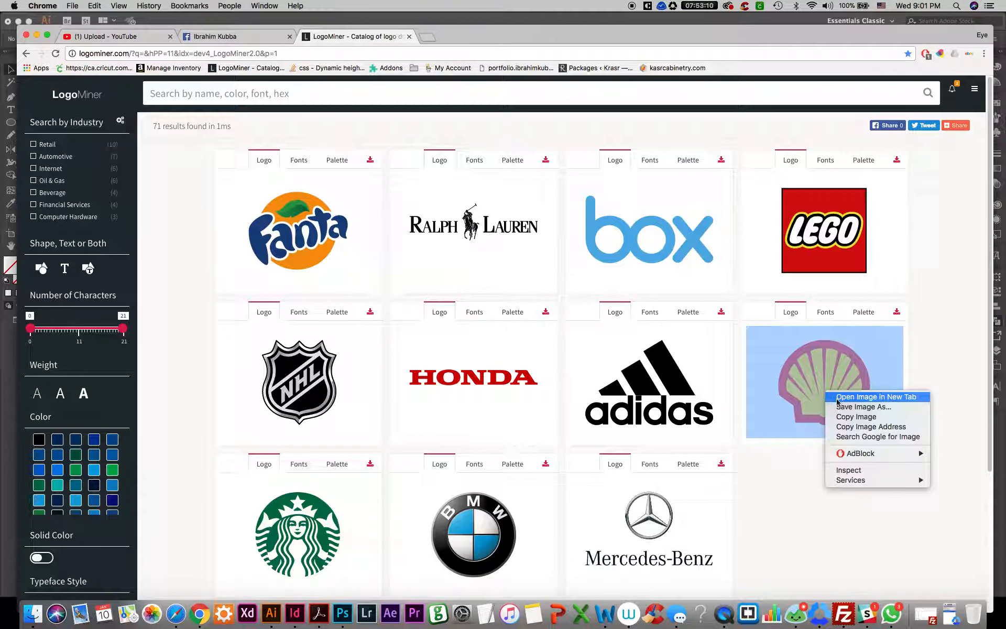
pyautogui.click(838, 418)
pyautogui.press('super+Tab')
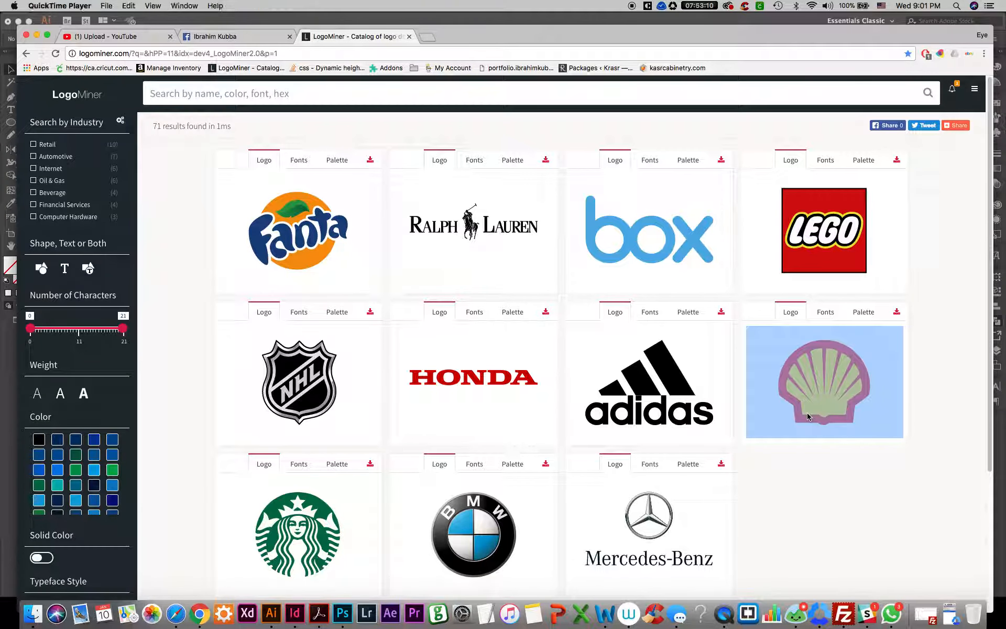
pyautogui.click(271, 612)
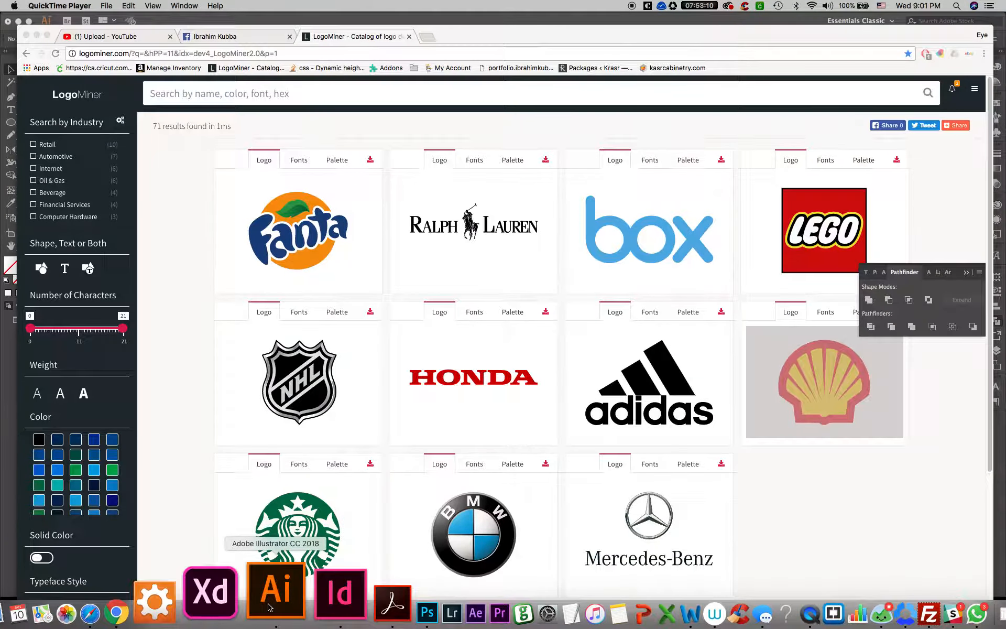
pyautogui.press('super+v')
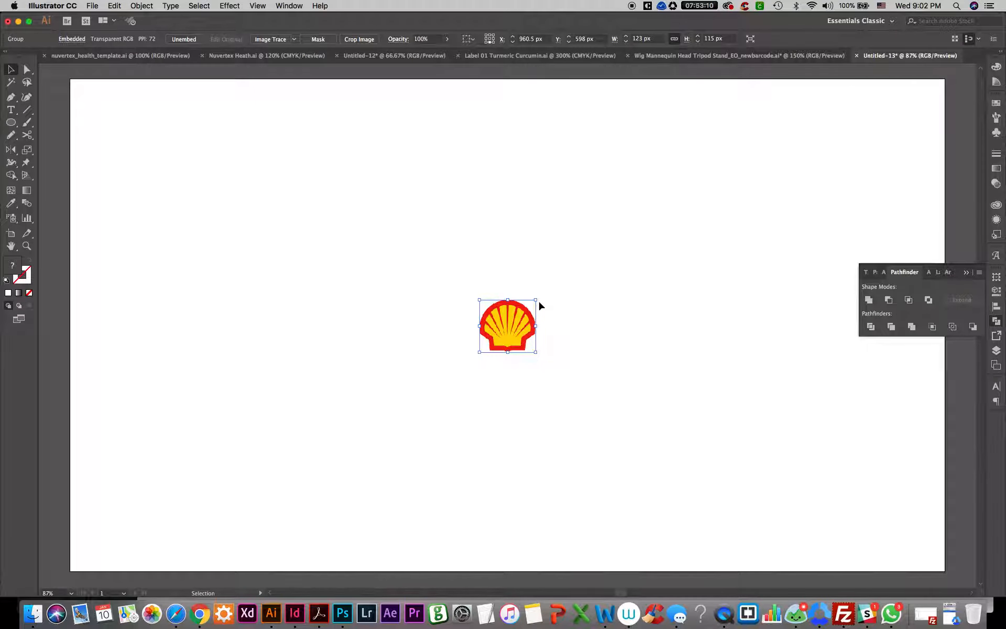
pyautogui.moveTo(539, 302); pyautogui.dragTo(692, 190)
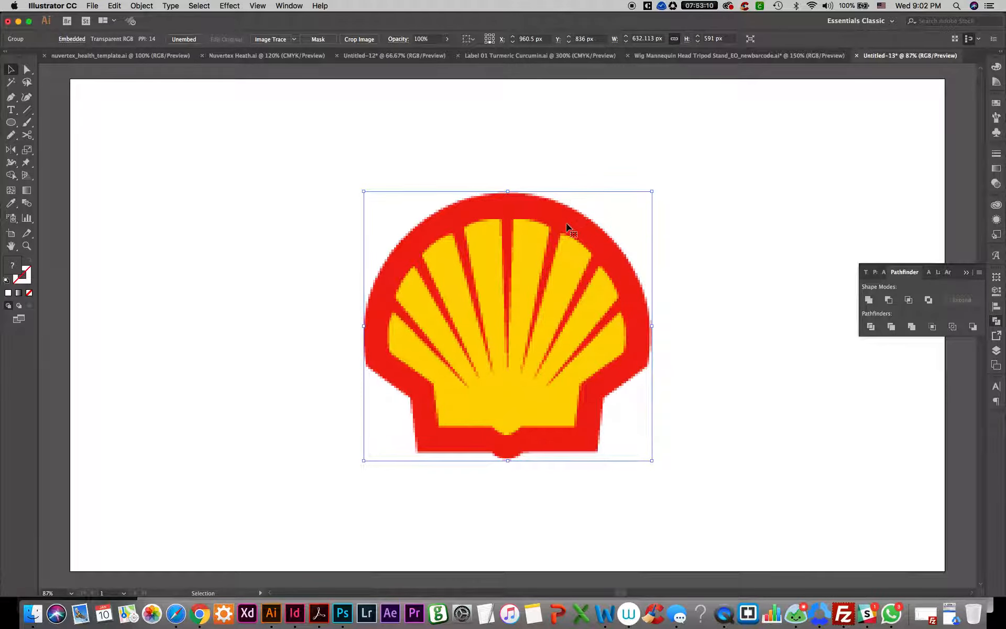
# Add a new layer named "artwork" and rename the logo image's layer as "template"
pyautogui.click(995, 351)
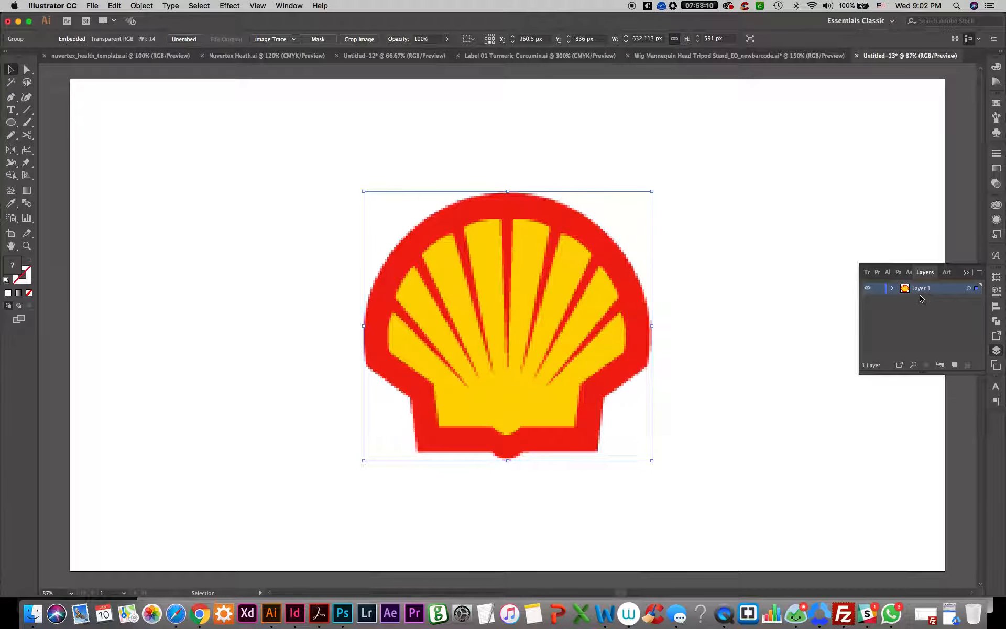
pyautogui.click(954, 365)
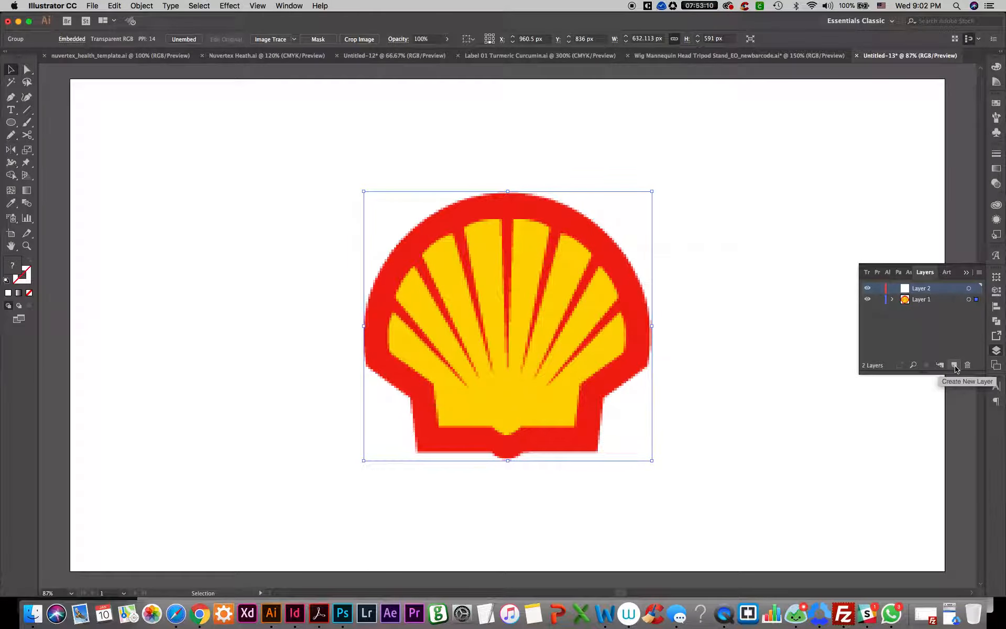
pyautogui.doubleClick(919, 289)
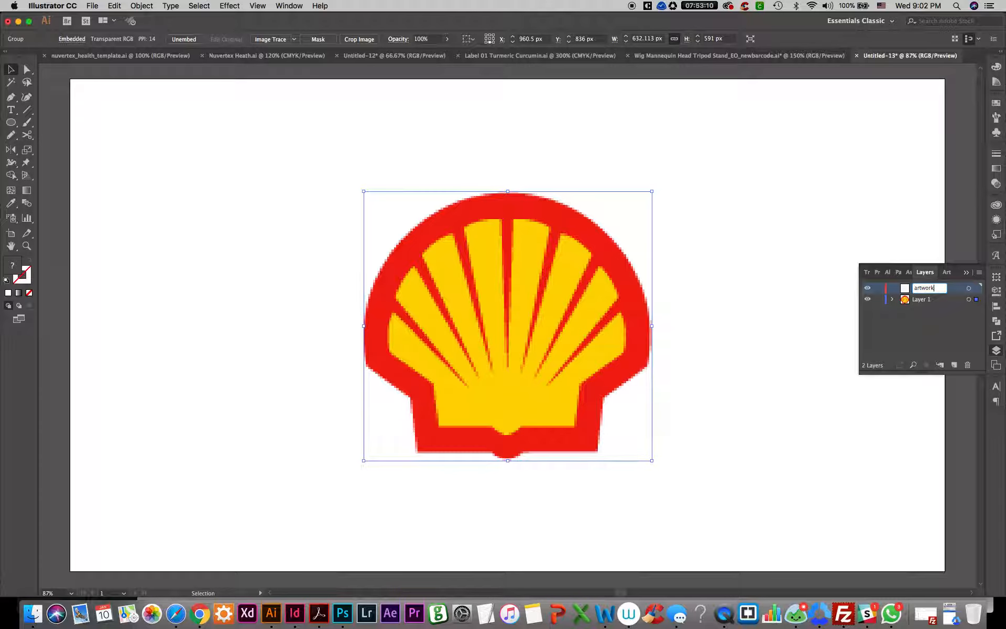
pyautogui.press('Return')
pyautogui.doubleClick(920, 301)
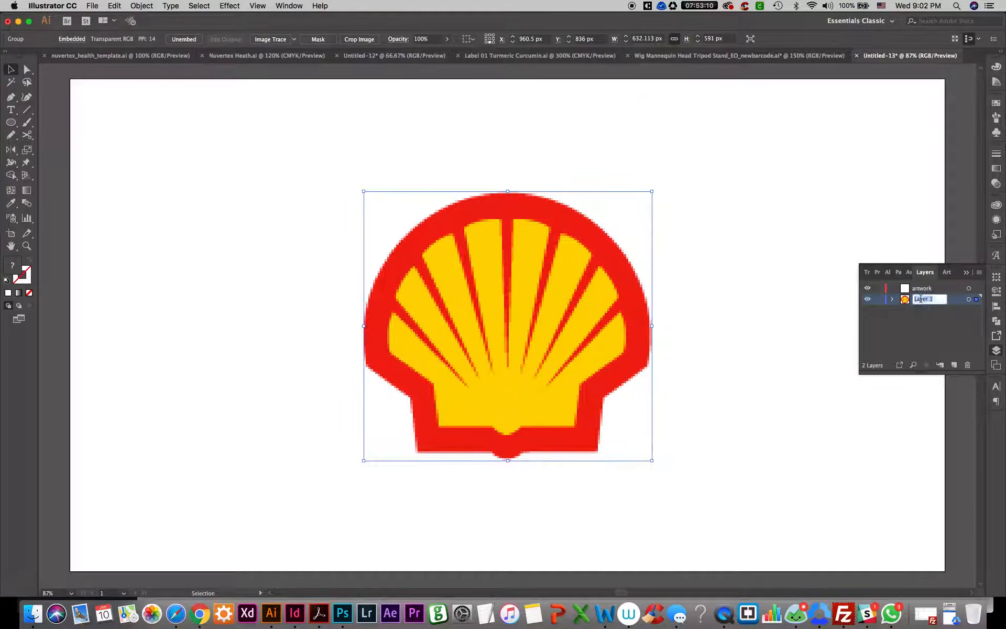
pyautogui.write('template')
pyautogui.press('Return')
# Convert the "template" layer holding the logo image into a template layer
pyautogui.click(979, 273)
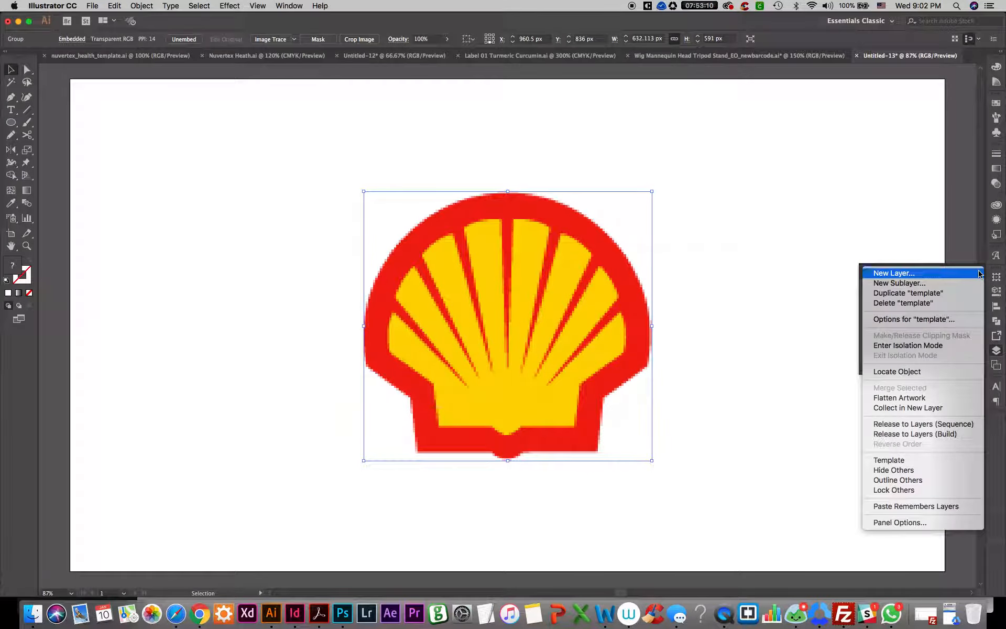
pyautogui.click(841, 296)
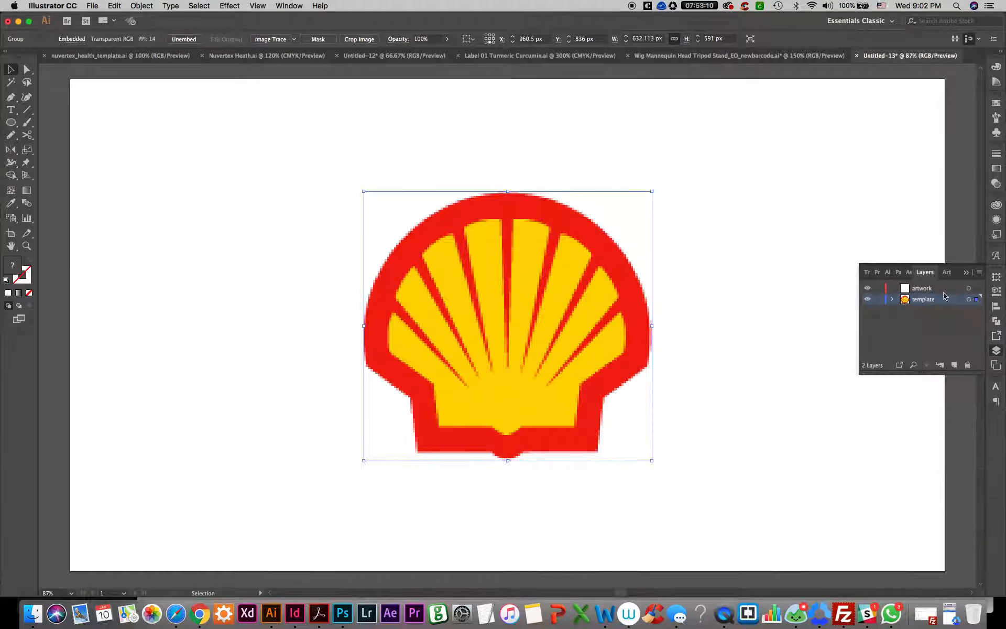
pyautogui.click(979, 274)
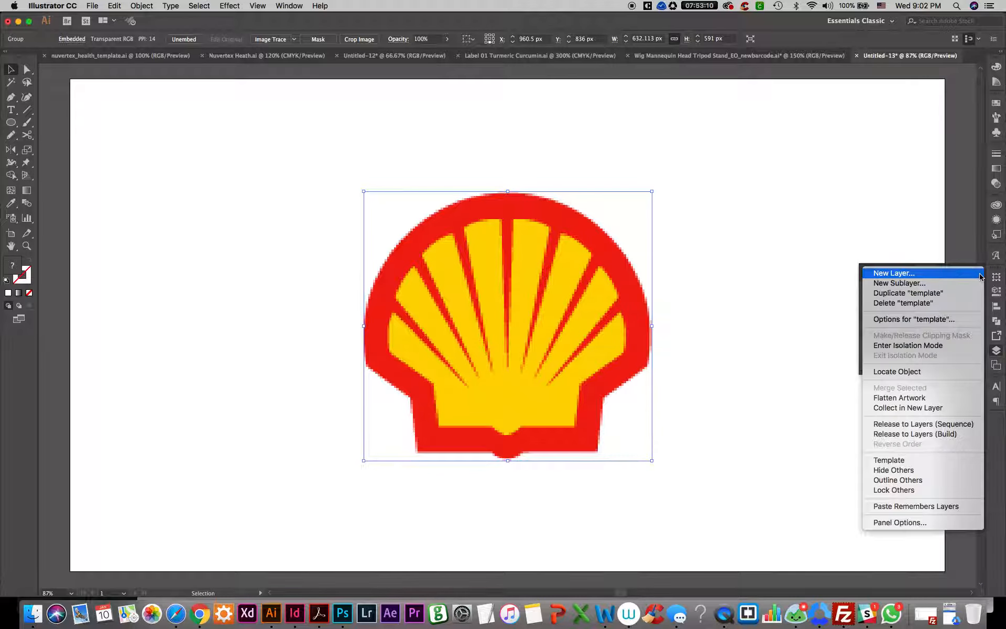
pyautogui.click(899, 459)
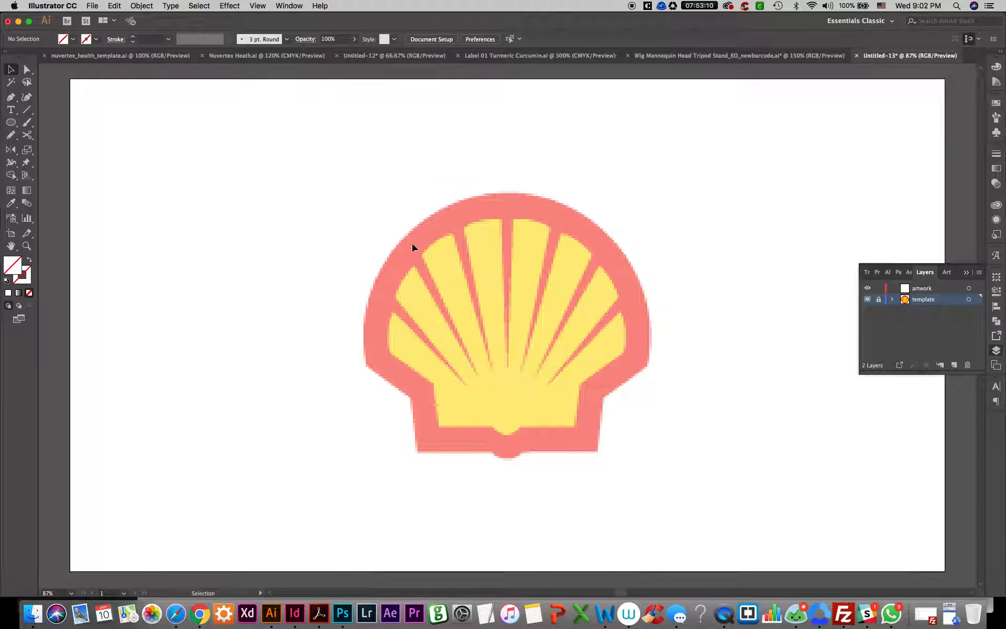
# Try a higher image dimming percentage for the template layer
pyautogui.doubleClick(935, 299)
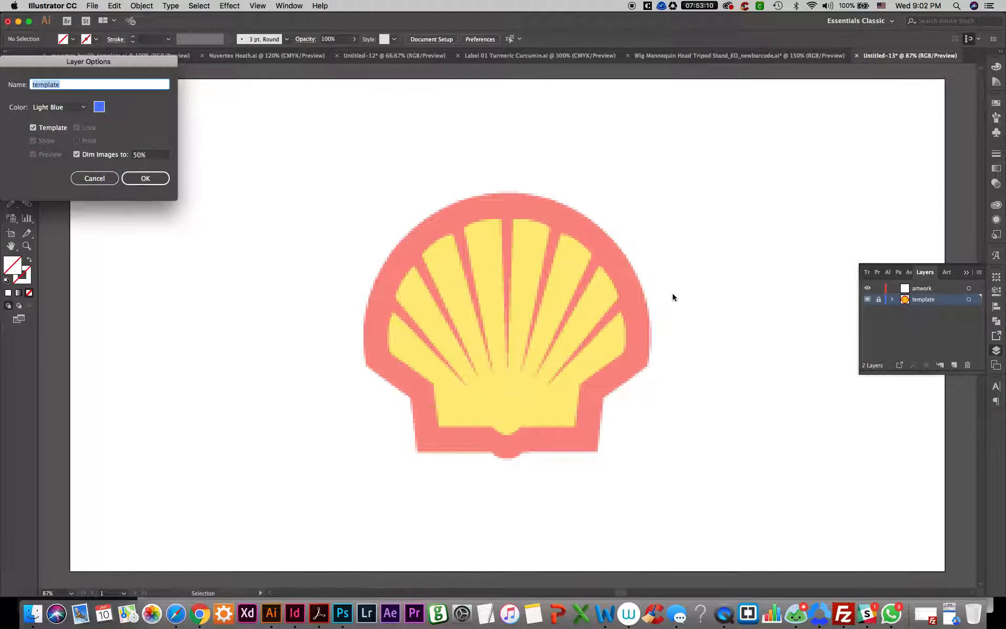
pyautogui.click(145, 157)
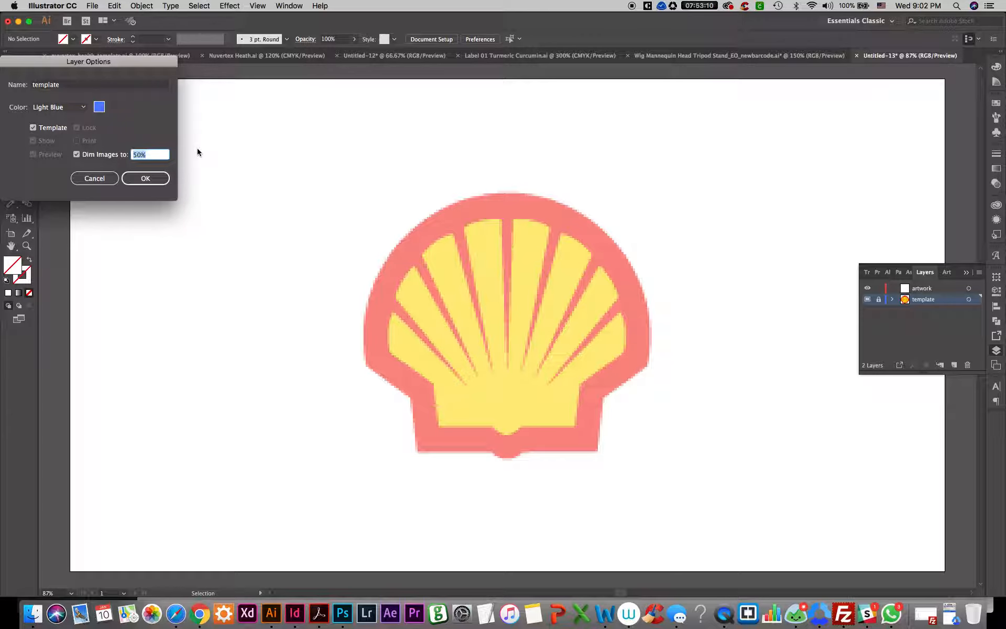
pyautogui.write('100')
pyautogui.press('Return')
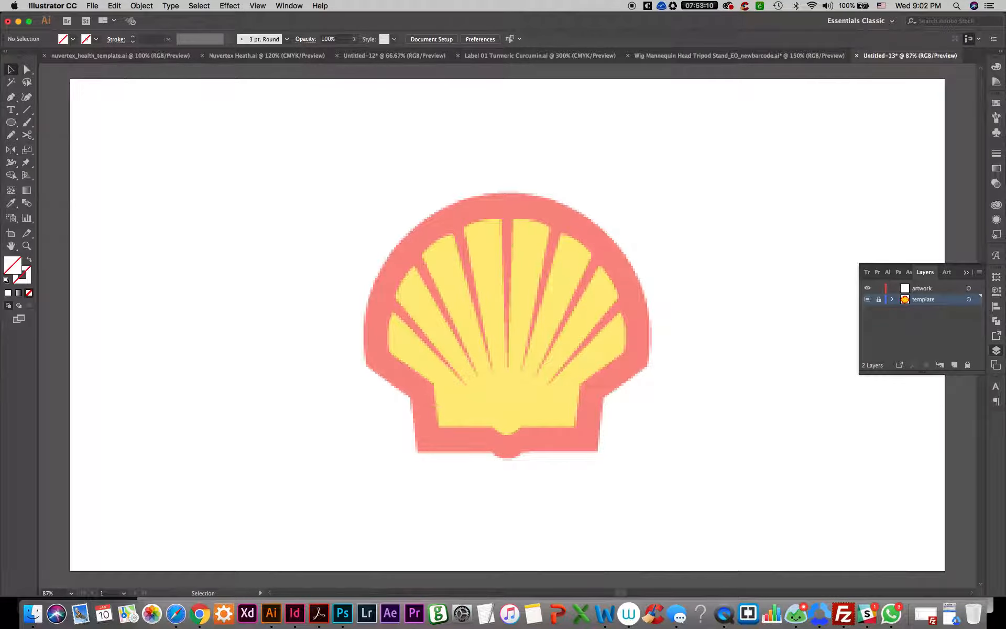
# Set the template layer to dim its images to 30%
pyautogui.doubleClick(905, 300)
pyautogui.click(146, 155)
pyautogui.write('30')
pyautogui.press('Return')
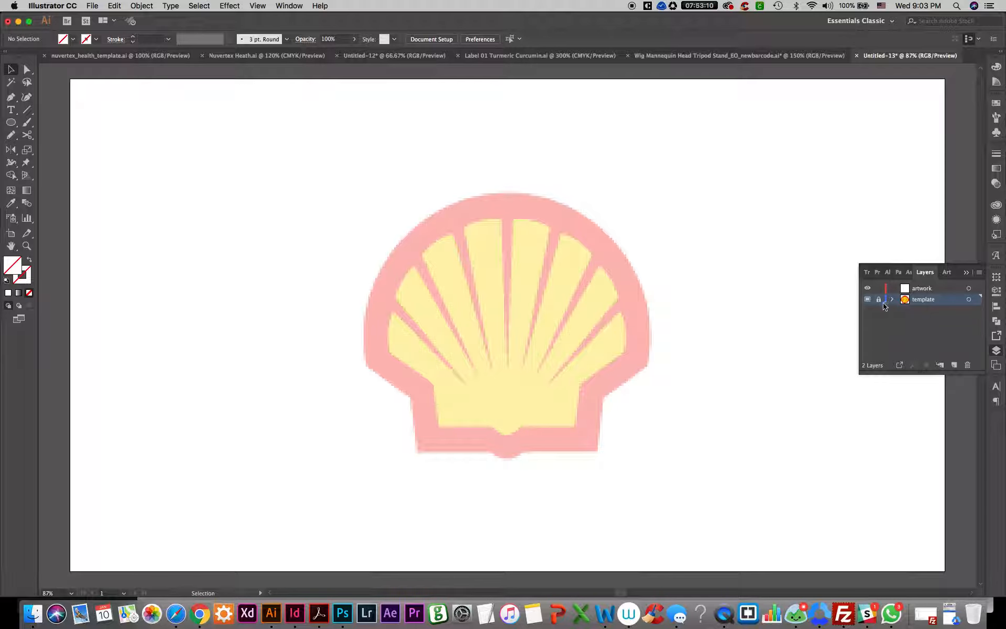
# On the artwork layer, start a Pen path along the logo's bottom edge, from the lower-left corner through the central bump to the lower-right corner
pyautogui.click(921, 291)
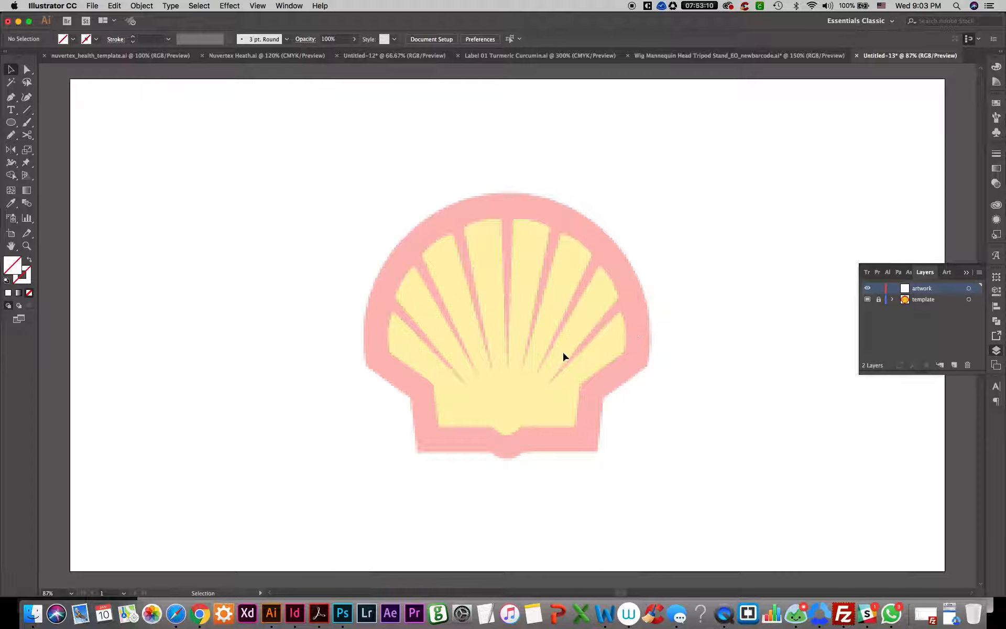
pyautogui.click(11, 97)
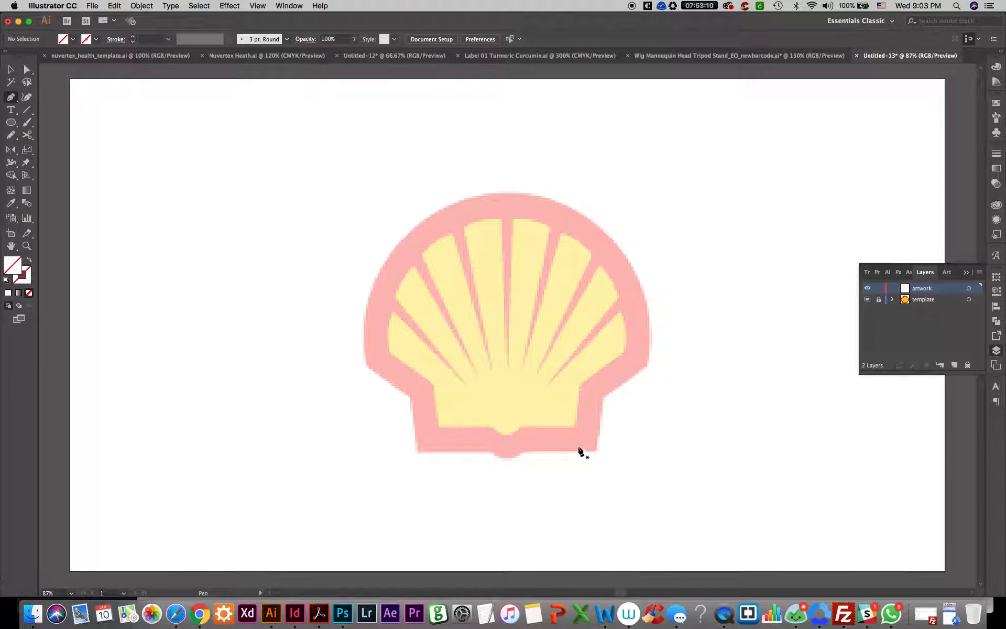
pyautogui.scroll(2, 573, 462)
pyautogui.scroll(-1, 571, 460)
pyautogui.scroll(2, 434, 436)
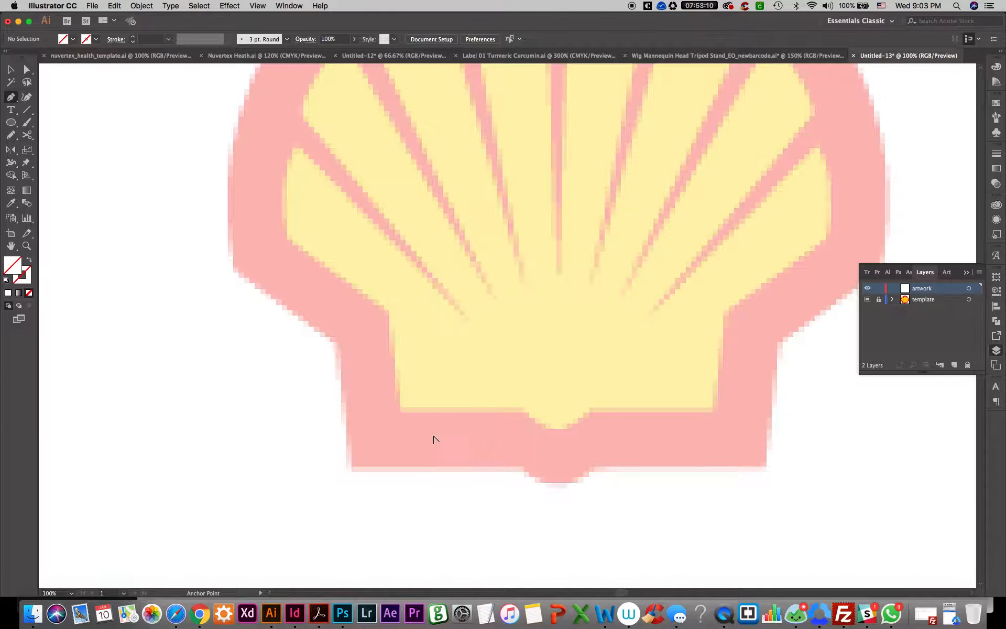
pyautogui.scroll(-2, 433, 439)
pyautogui.scroll(1, 454, 447)
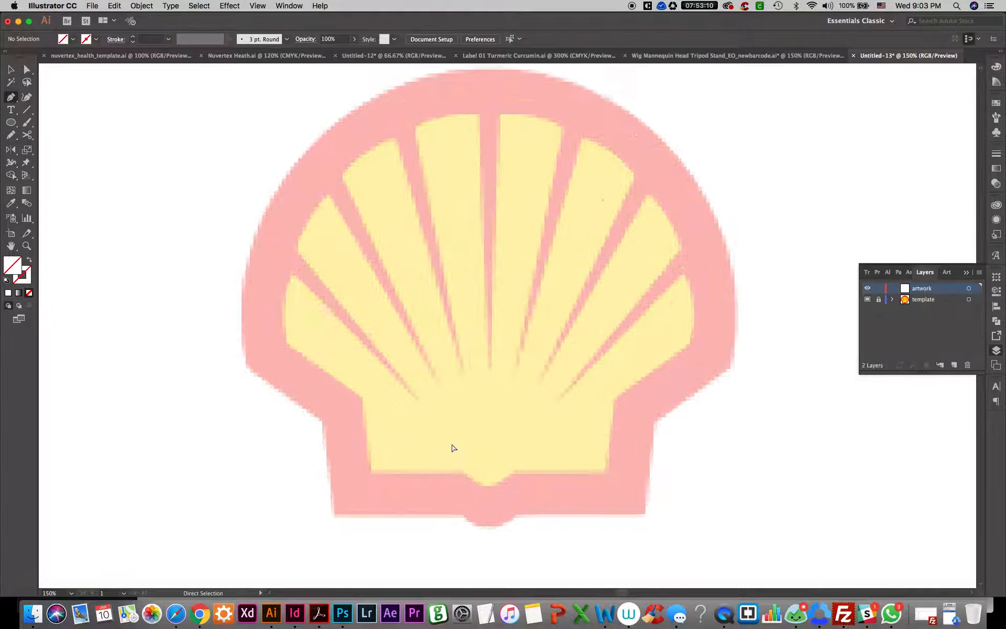
pyautogui.scroll(1, 454, 447)
pyautogui.moveTo(452, 443); pyautogui.dragTo(439, 357)
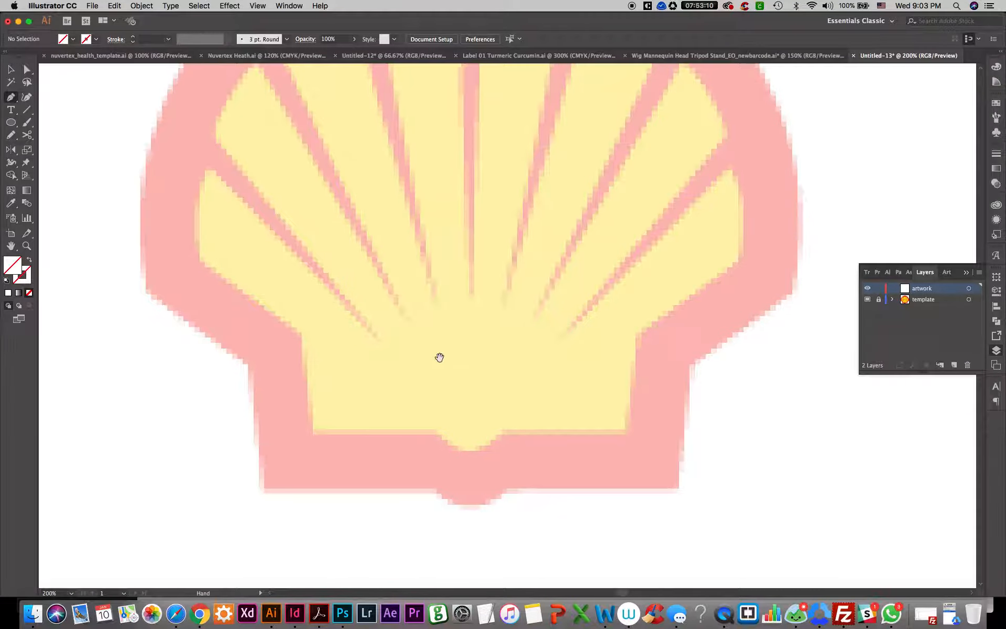
pyautogui.click(260, 488)
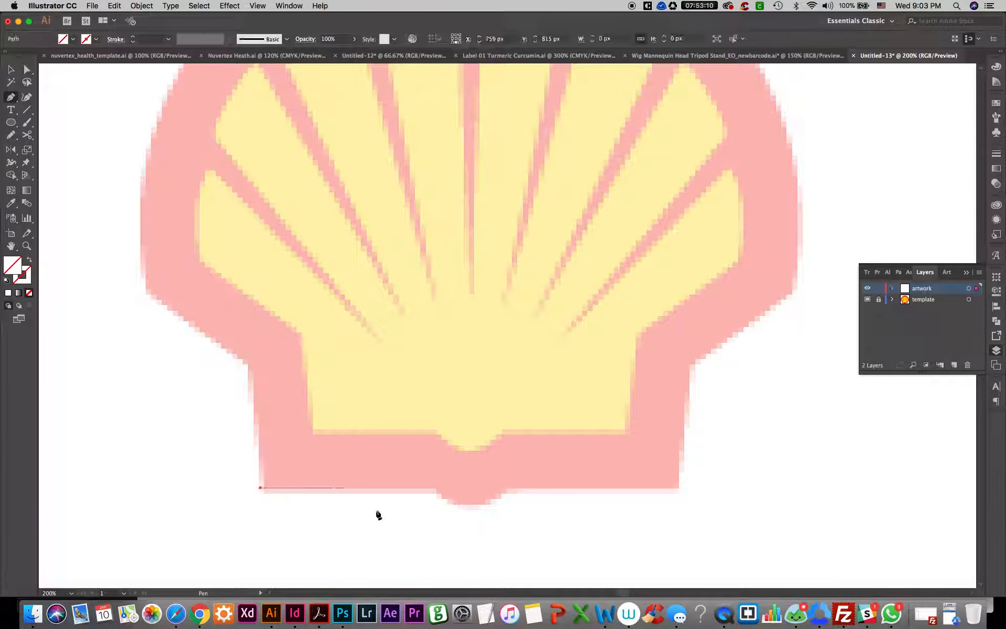
pyautogui.keyDown('shift'); pyautogui.click(437, 498); pyautogui.keyUp('shift')
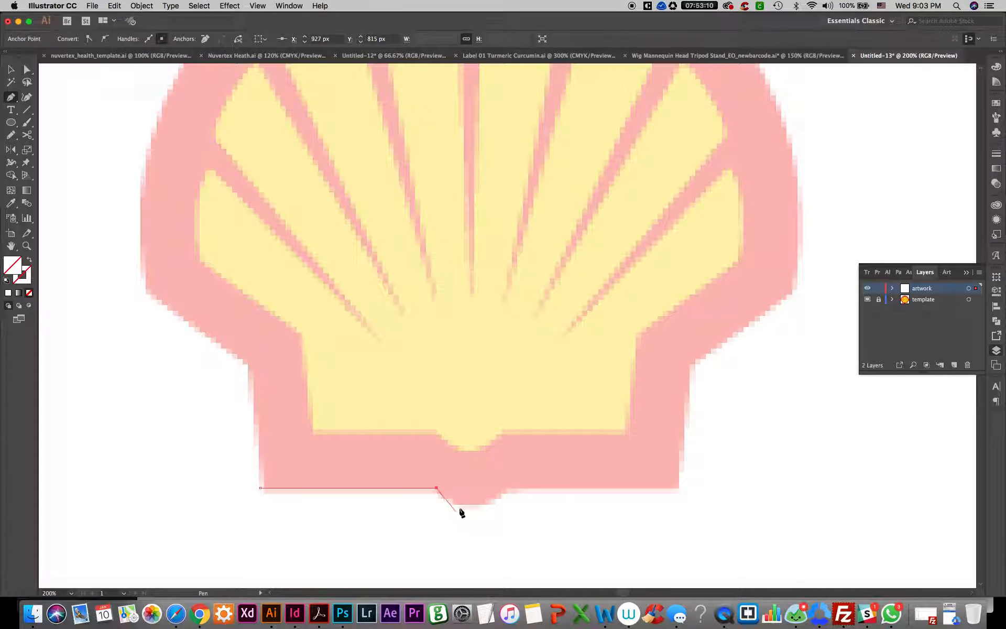
pyautogui.click(466, 505)
pyautogui.click(504, 490)
pyautogui.hscroll(4, 663, 508)
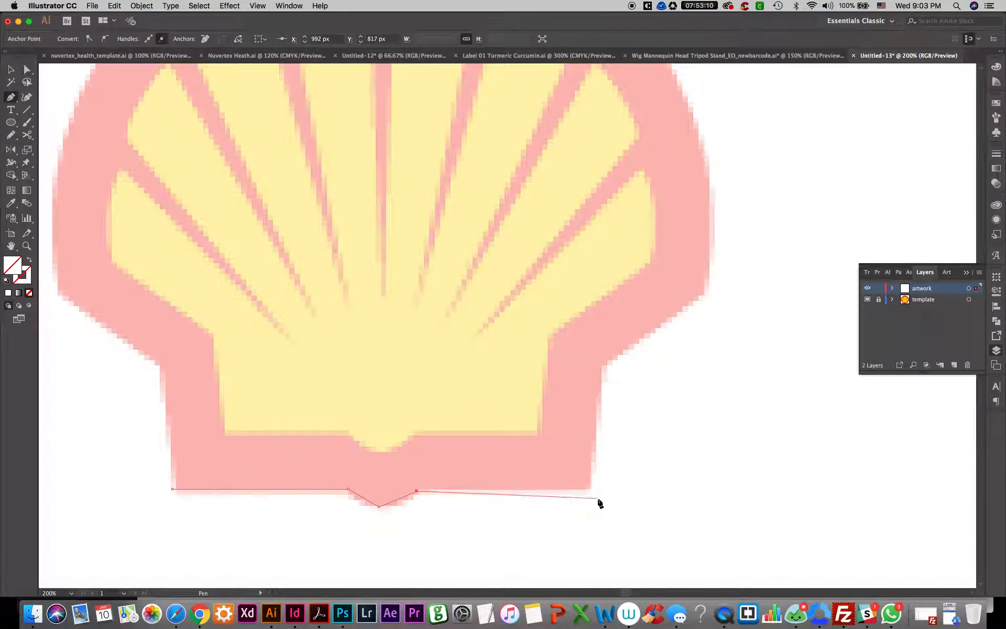
pyautogui.click(590, 489)
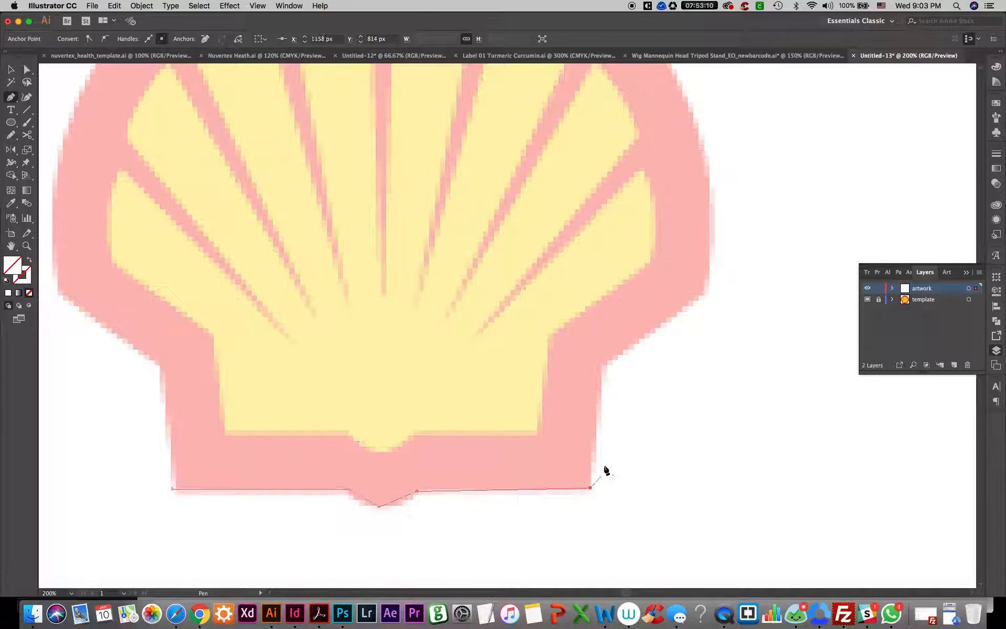
# Continue the straight-segment Pen path up the logo's right side, through the inner notch and outer corner to the start of the arc
pyautogui.moveTo(591, 412); pyautogui.dragTo(546, 451)
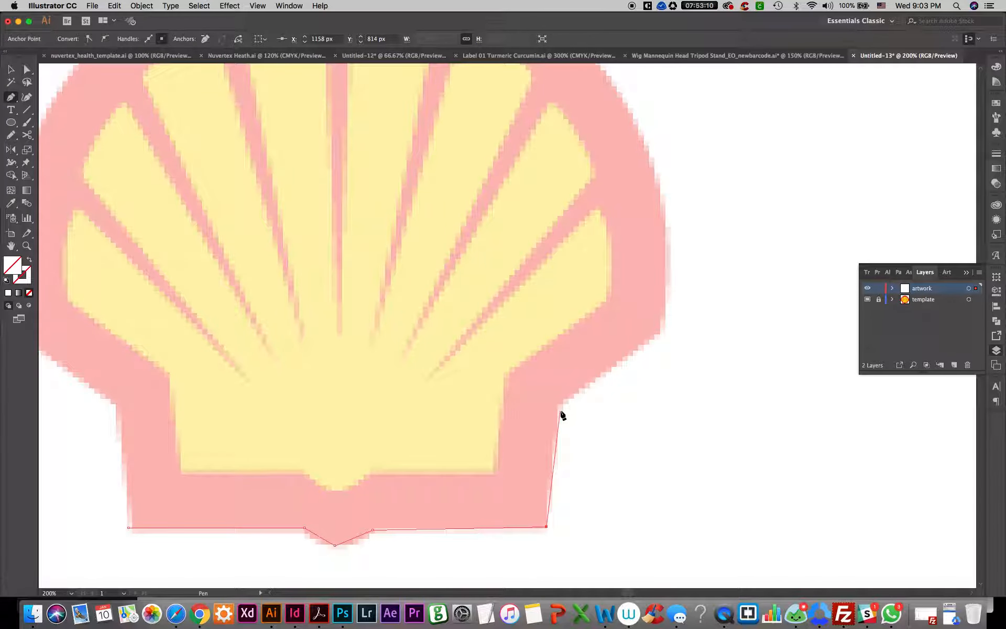
pyautogui.click(558, 408)
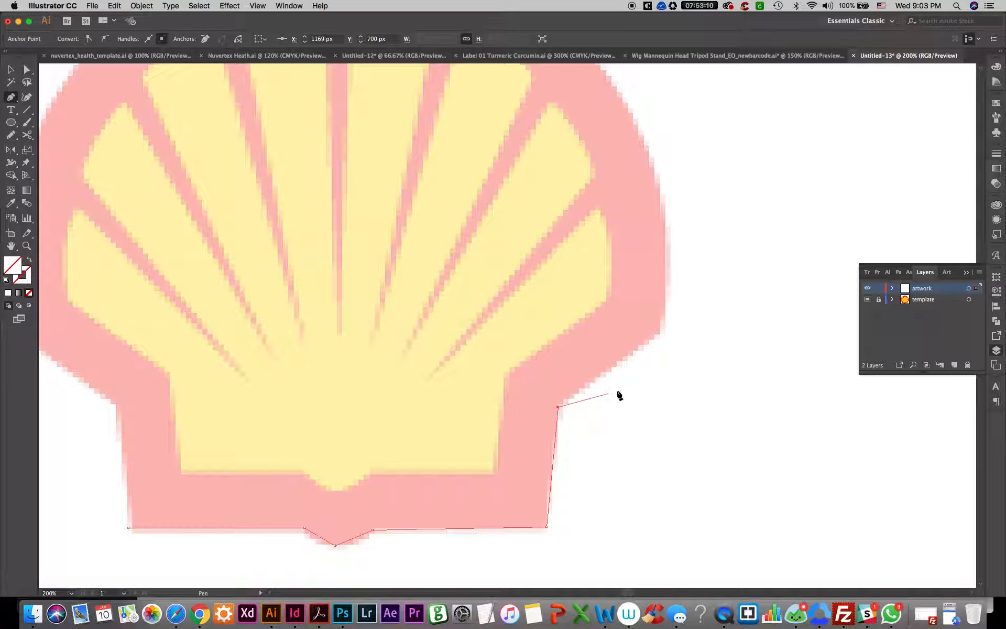
pyautogui.click(659, 334)
pyautogui.moveTo(647, 324); pyautogui.dragTo(558, 450)
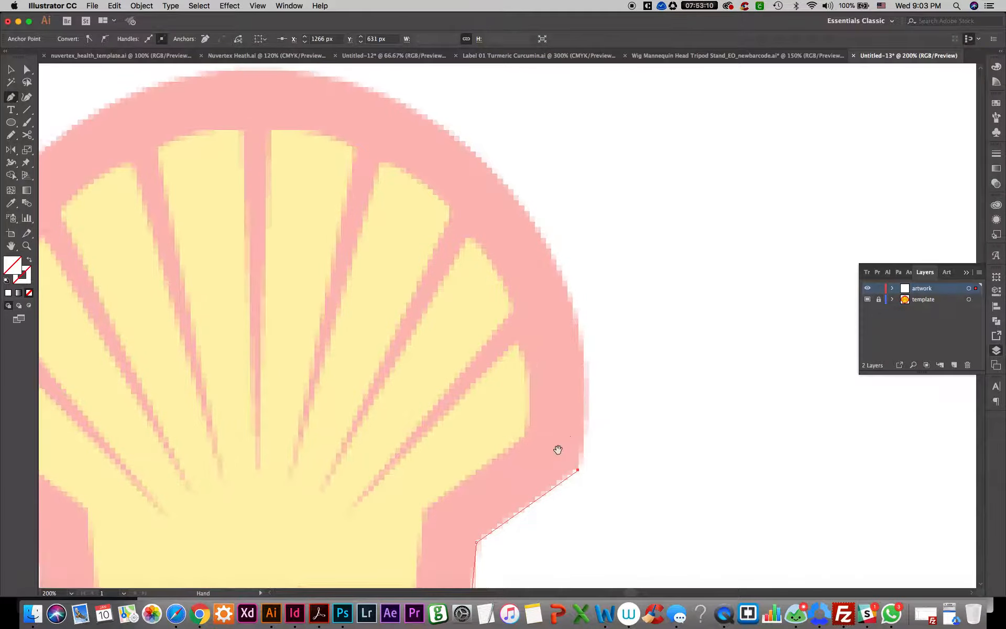
pyautogui.click(577, 333)
# Extend the Pen path across the shell's arch with straight segments to the top centre and the upper-left edge
pyautogui.moveTo(429, 125); pyautogui.dragTo(455, 233)
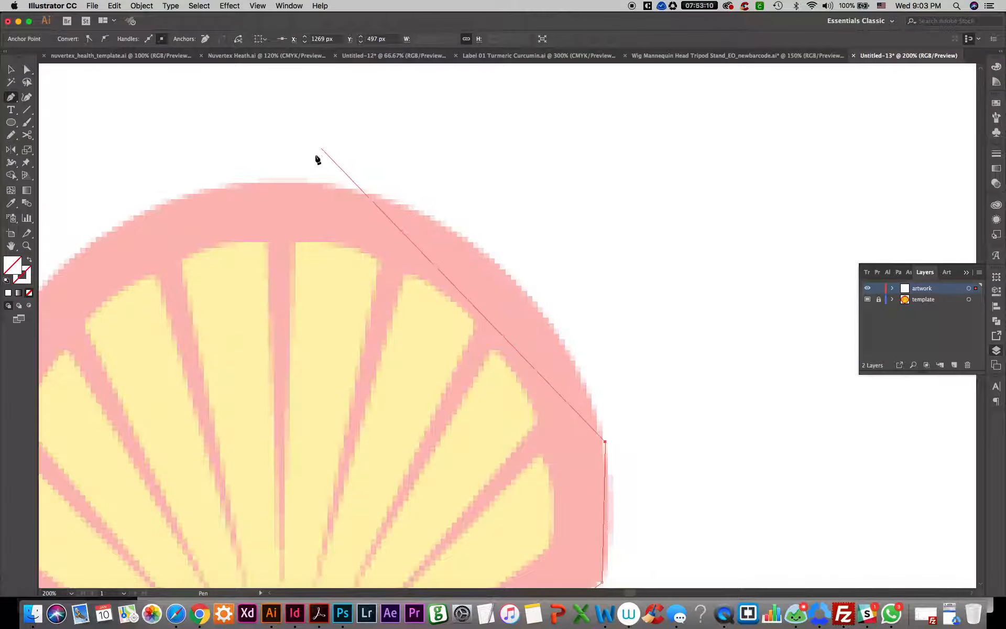
pyautogui.click(281, 181)
pyautogui.moveTo(210, 233); pyautogui.dragTo(605, 164)
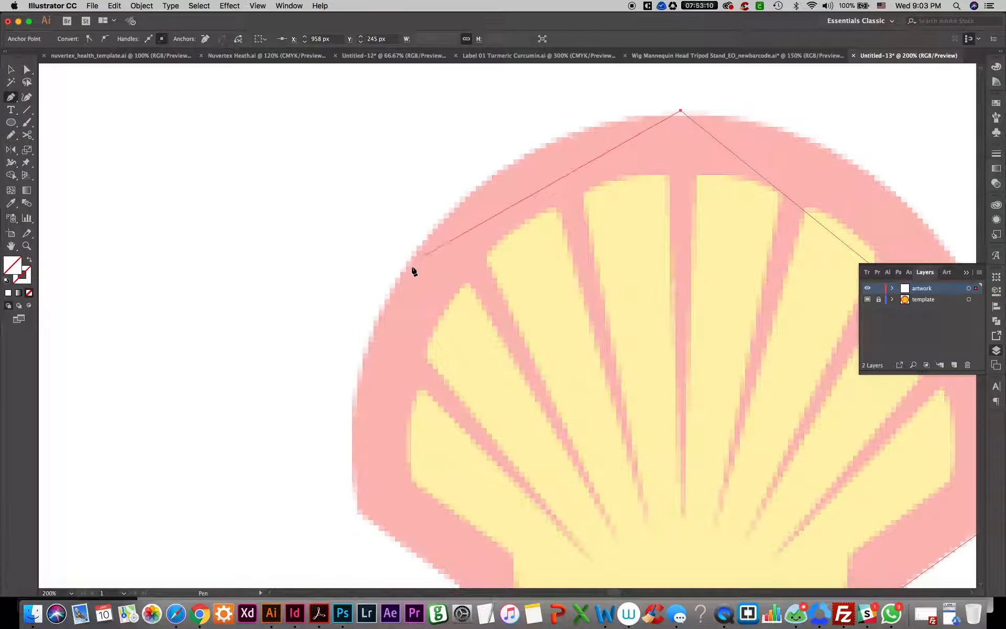
pyautogui.click(394, 283)
# Trace down the logo's left side with straight segments and close the outline at its starting anchor in the lower-left corner
pyautogui.scroll(-5, 414, 262)
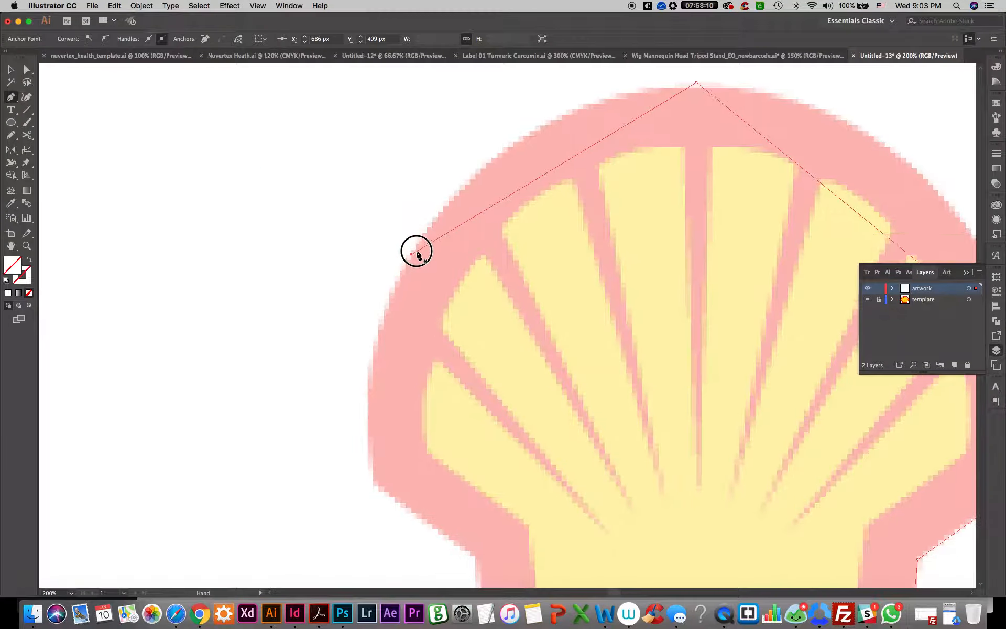
pyautogui.click(389, 341)
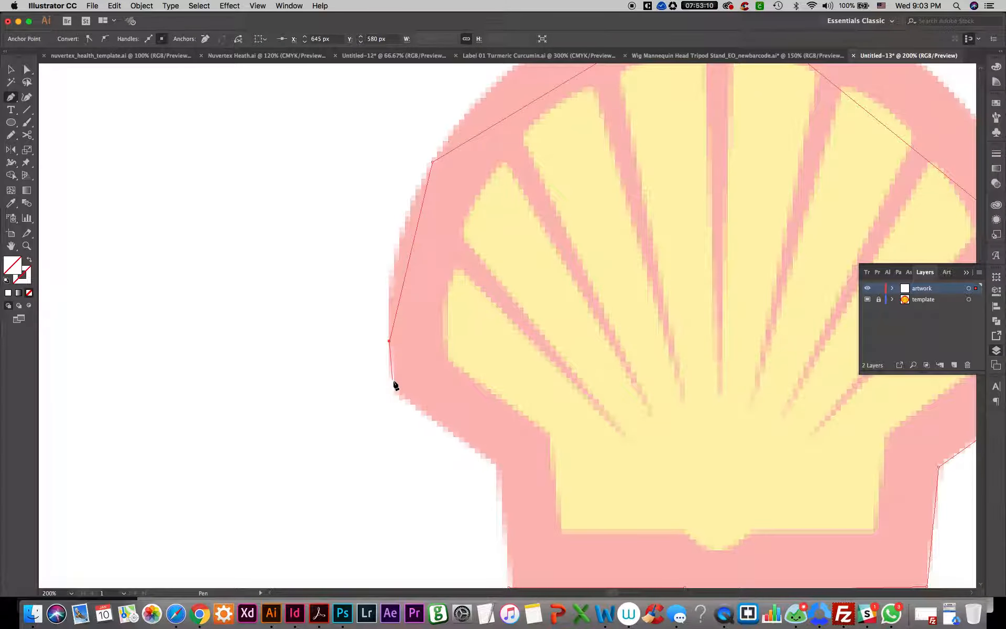
pyautogui.click(393, 388)
pyautogui.click(496, 465)
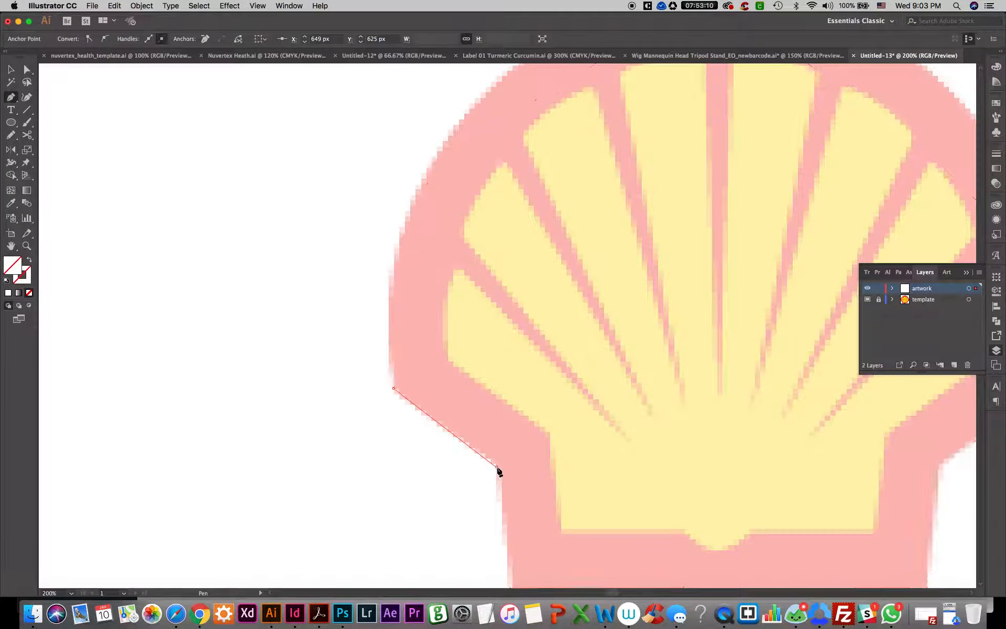
pyautogui.moveTo(498, 467); pyautogui.dragTo(453, 162)
pyautogui.click(455, 264)
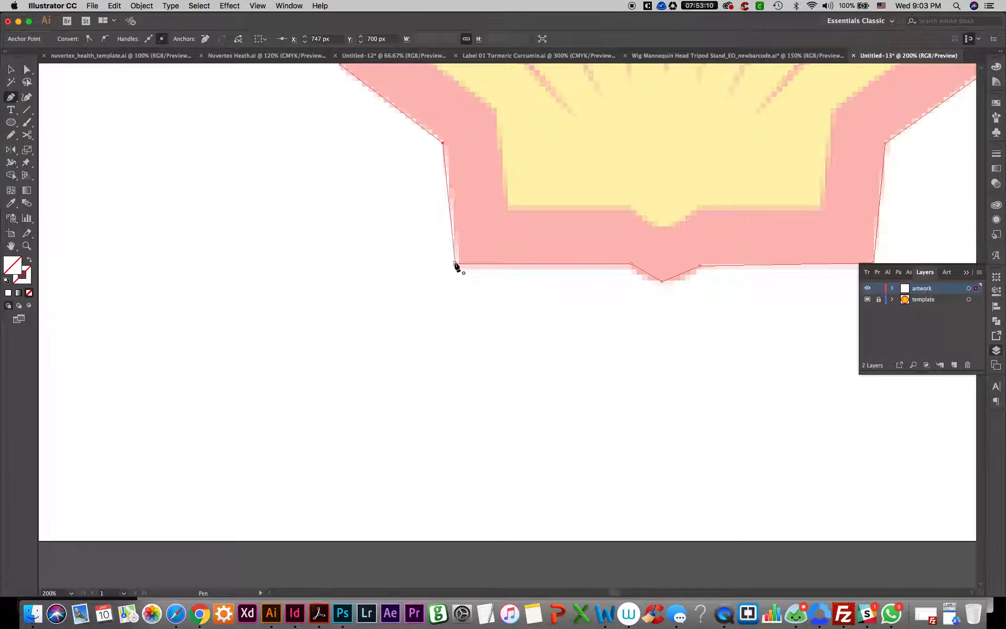
pyautogui.moveTo(511, 267); pyautogui.dragTo(492, 321)
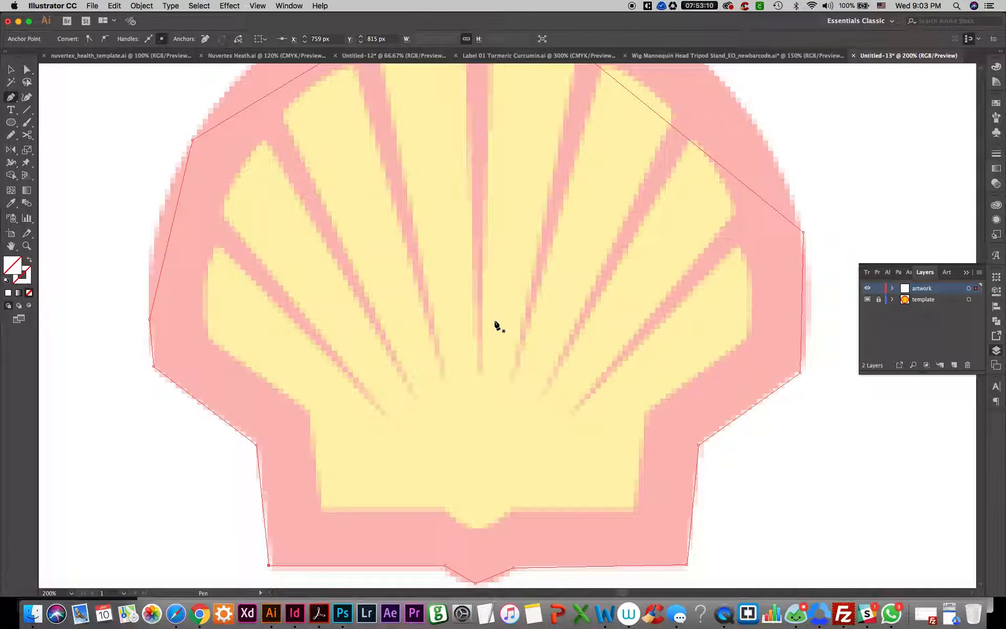
pyautogui.press('super+minus')
pyautogui.moveTo(500, 259); pyautogui.dragTo(346, 328)
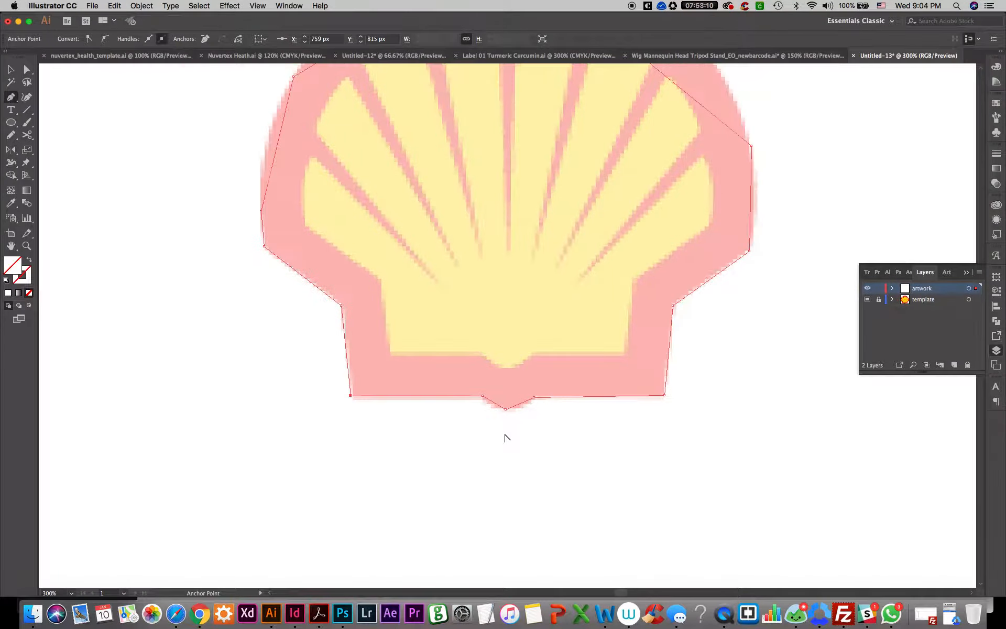
# Convert the bottom bump's lowest anchor to a smooth point and lengthen its handles so the bump follows the template's rounded curve
pyautogui.scroll(3, 505, 436)
pyautogui.moveTo(513, 380); pyautogui.dragTo(430, 401)
pyautogui.press('a')
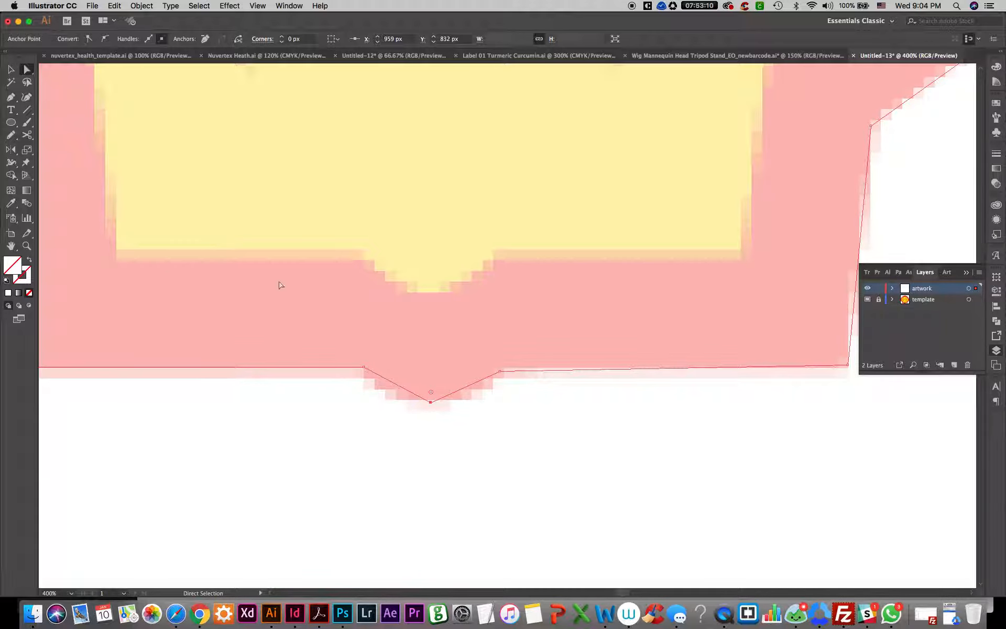
pyautogui.moveTo(484, 456); pyautogui.dragTo(388, 396)
pyautogui.click(106, 39)
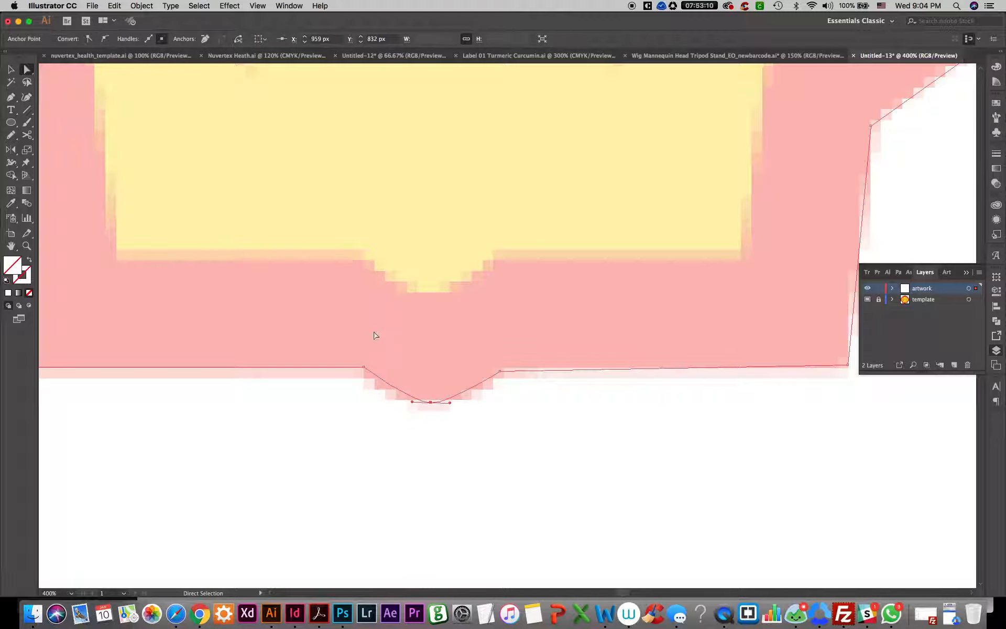
pyautogui.moveTo(450, 403); pyautogui.dragTo(385, 402)
pyautogui.moveTo(499, 370); pyautogui.dragTo(497, 369)
pyautogui.click(496, 387)
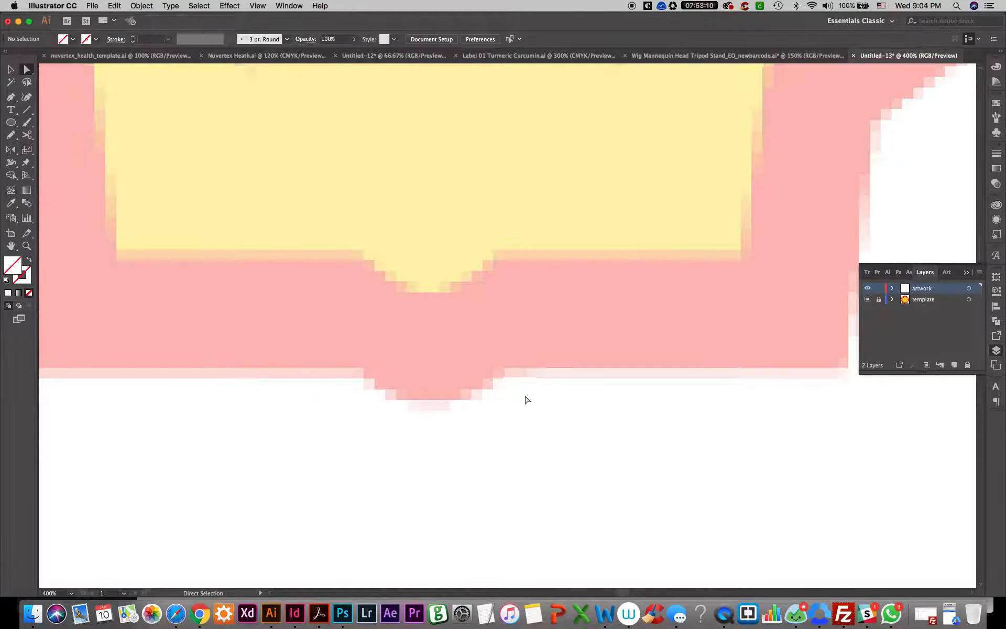
# Fill the traced outline with light cyan BDF4F2
pyautogui.moveTo(526, 400); pyautogui.dragTo(462, 410)
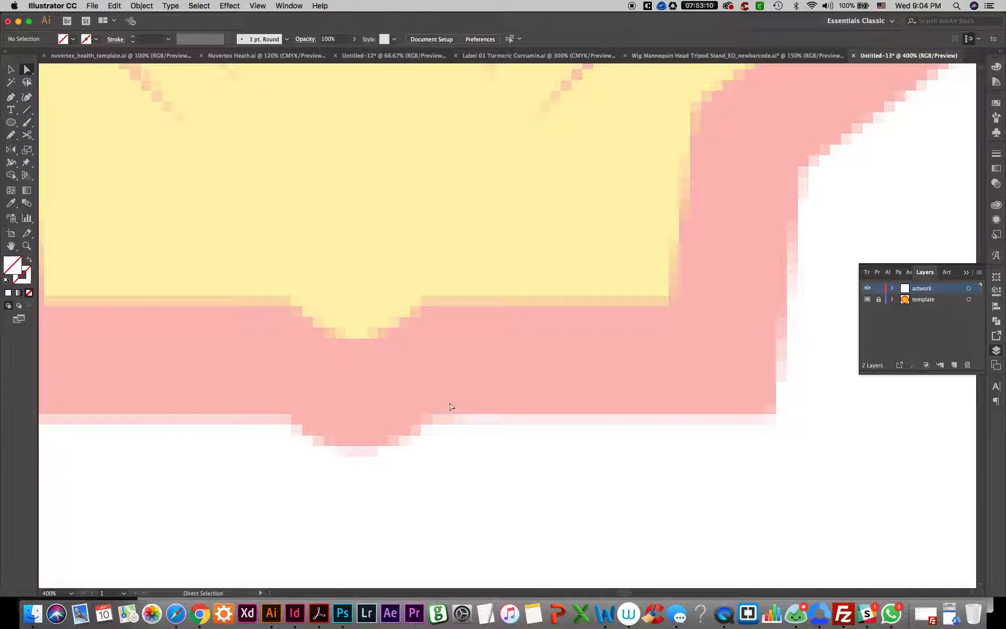
pyautogui.click(445, 412)
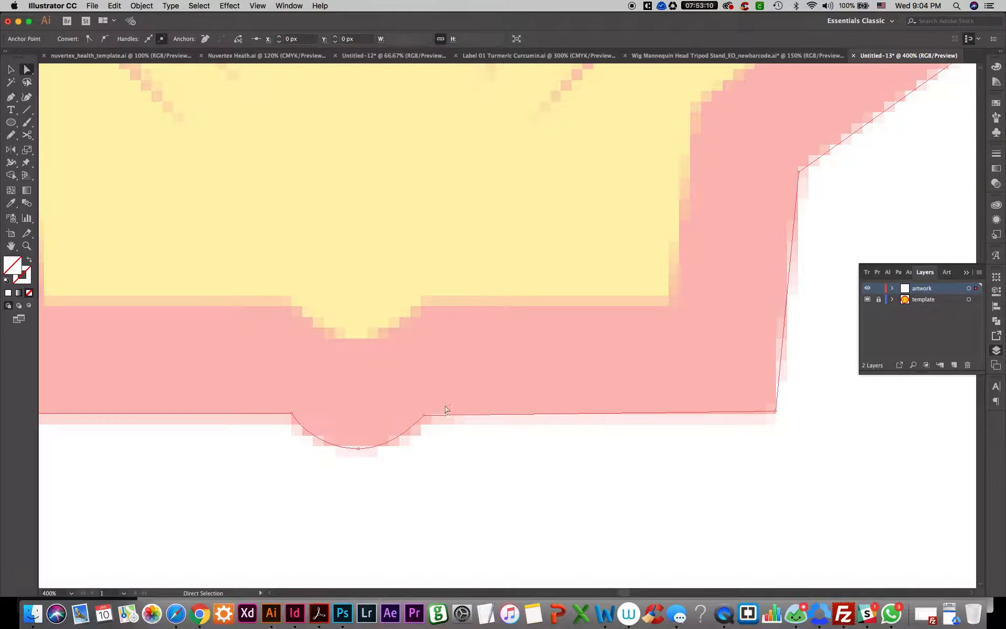
pyautogui.doubleClick(14, 263)
pyautogui.click(467, 277)
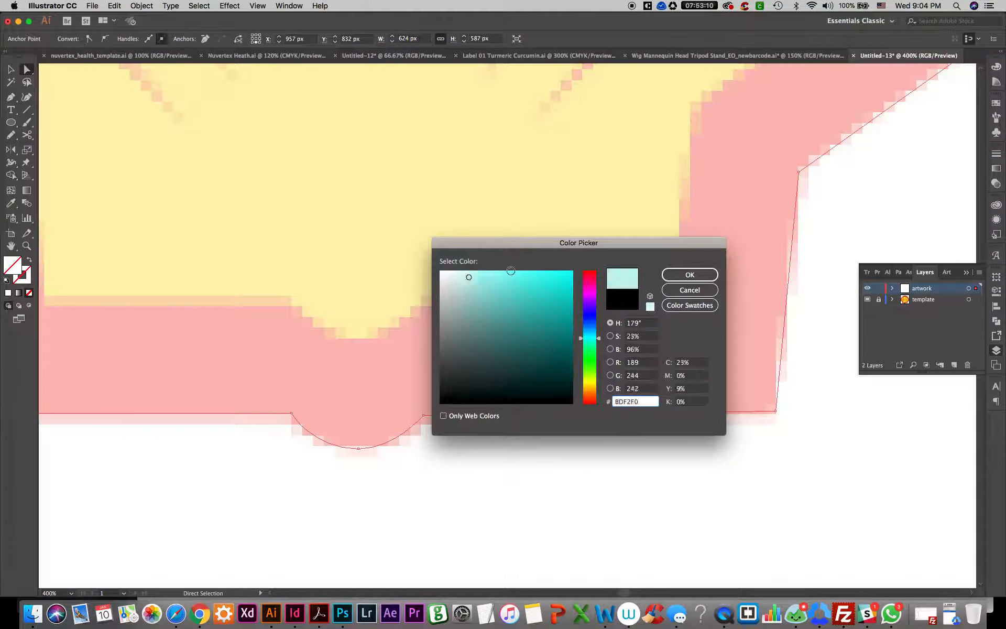
pyautogui.click(673, 270)
pyautogui.click(466, 447)
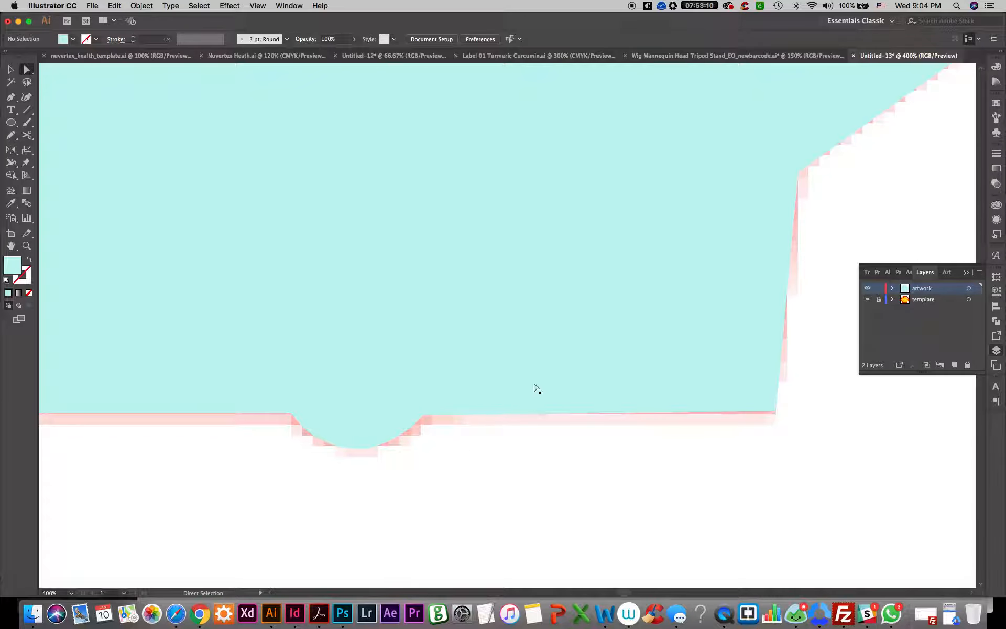
# Switch to outline view so the fill stops covering the template, and select the outline's lower-right corner anchor
pyautogui.moveTo(639, 225); pyautogui.dragTo(528, 330)
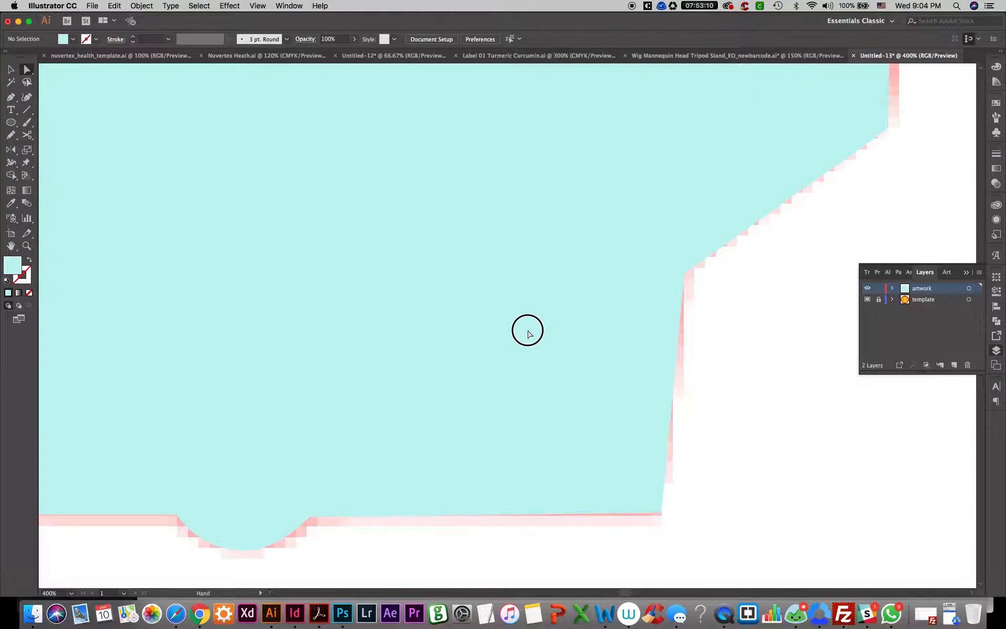
pyautogui.moveTo(575, 397); pyautogui.dragTo(560, 258)
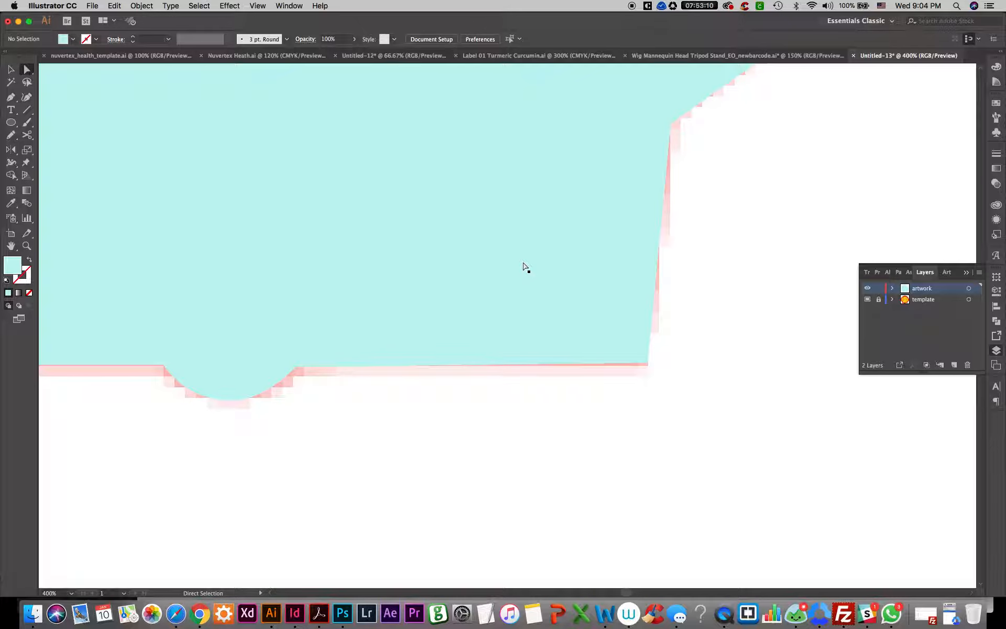
pyautogui.press('super+y')
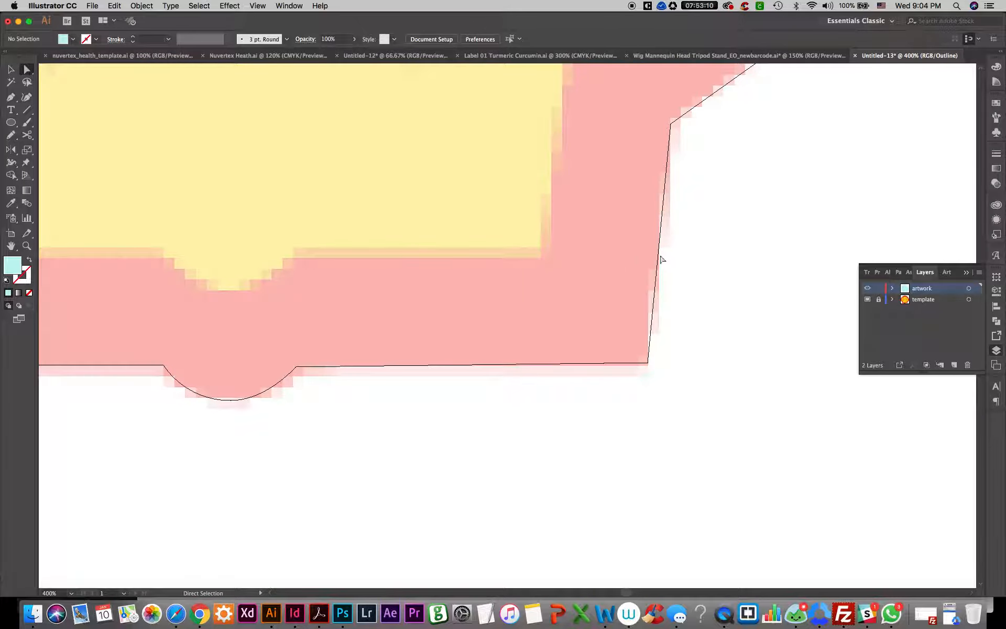
pyautogui.moveTo(661, 257); pyautogui.dragTo(603, 321)
pyautogui.moveTo(627, 386); pyautogui.dragTo(524, 465)
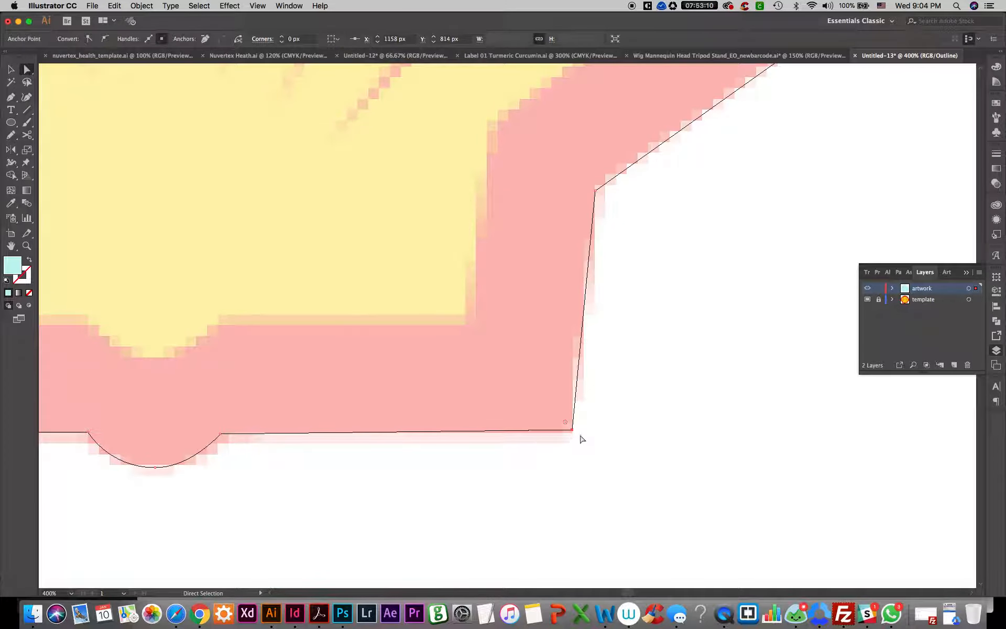
# Round the inner notch corner on the logo's right side with a corner radius of about 29.91 px
pyautogui.scroll(2, 537, 430)
pyautogui.hscroll(2, 537, 430)
pyautogui.scroll(2, 537, 429)
pyautogui.hscroll(2, 537, 430)
pyautogui.moveTo(504, 260); pyautogui.dragTo(555, 346)
pyautogui.moveTo(573, 310); pyautogui.dragTo(433, 478)
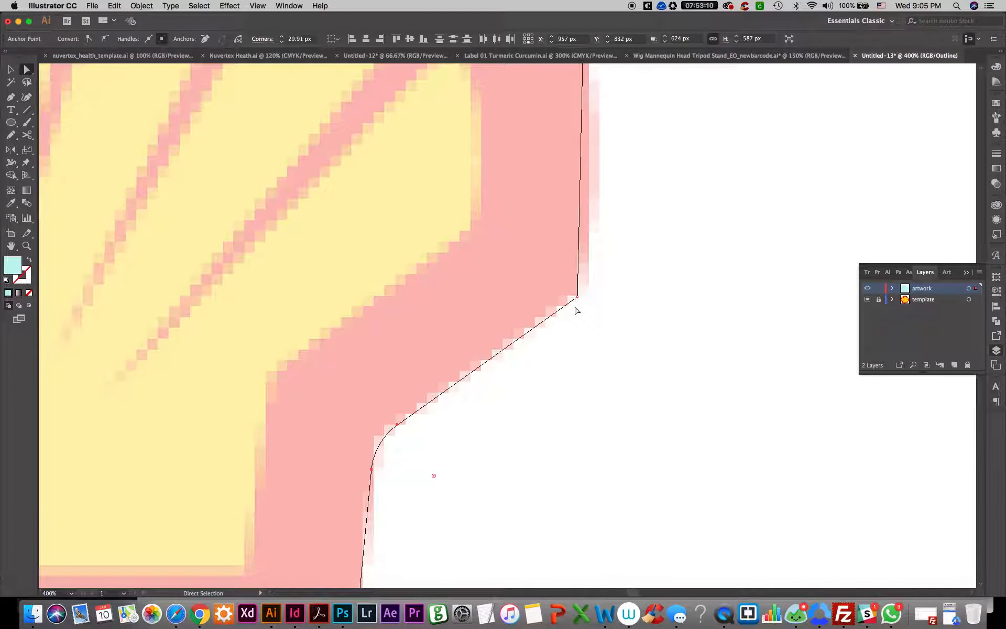
# Nudge the right outer corner anchor onto the template edge and round it with a radius of about 17.82 px
pyautogui.click(577, 298)
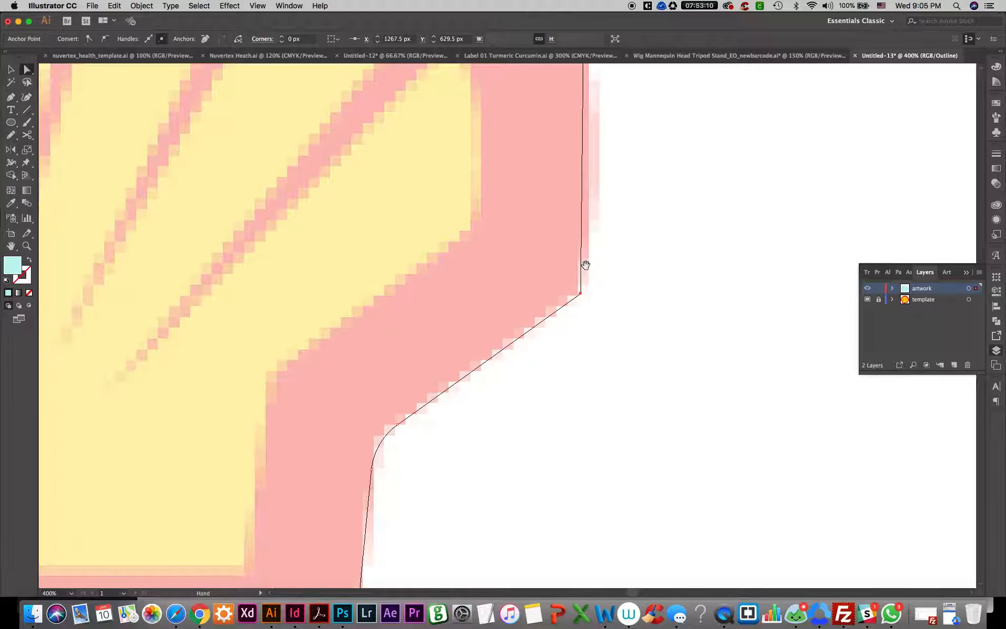
pyautogui.moveTo(587, 193); pyautogui.dragTo(555, 384)
pyautogui.moveTo(543, 208); pyautogui.dragTo(499, 312)
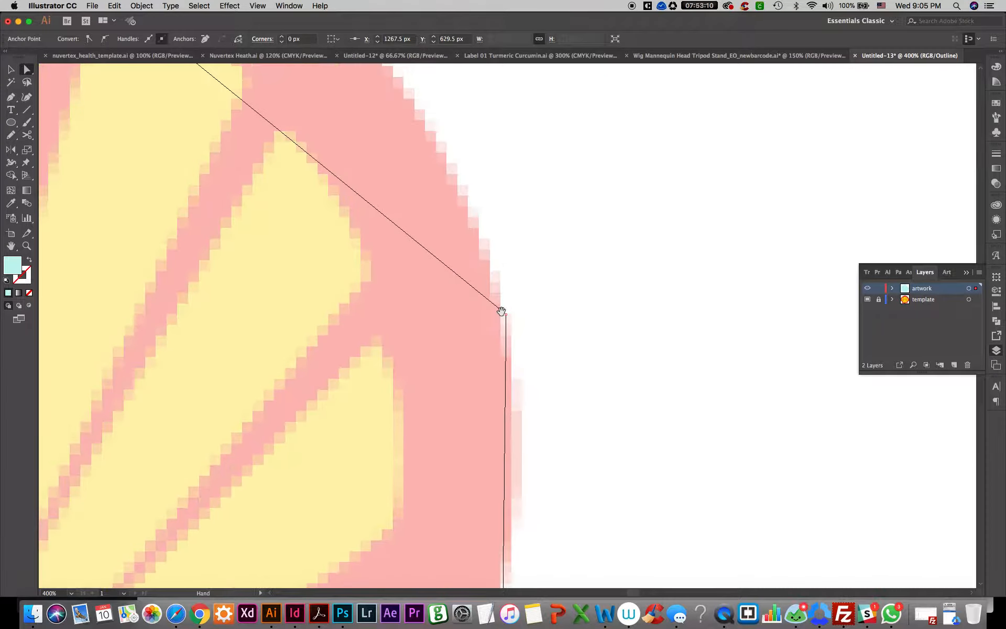
pyautogui.scroll(-2, 502, 310)
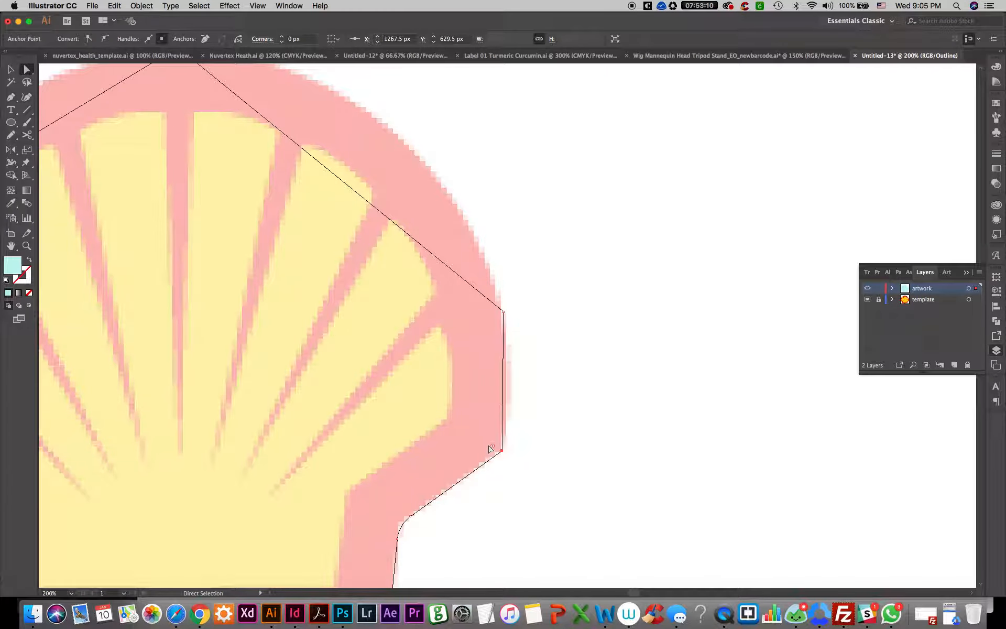
pyautogui.moveTo(492, 449); pyautogui.dragTo(483, 440)
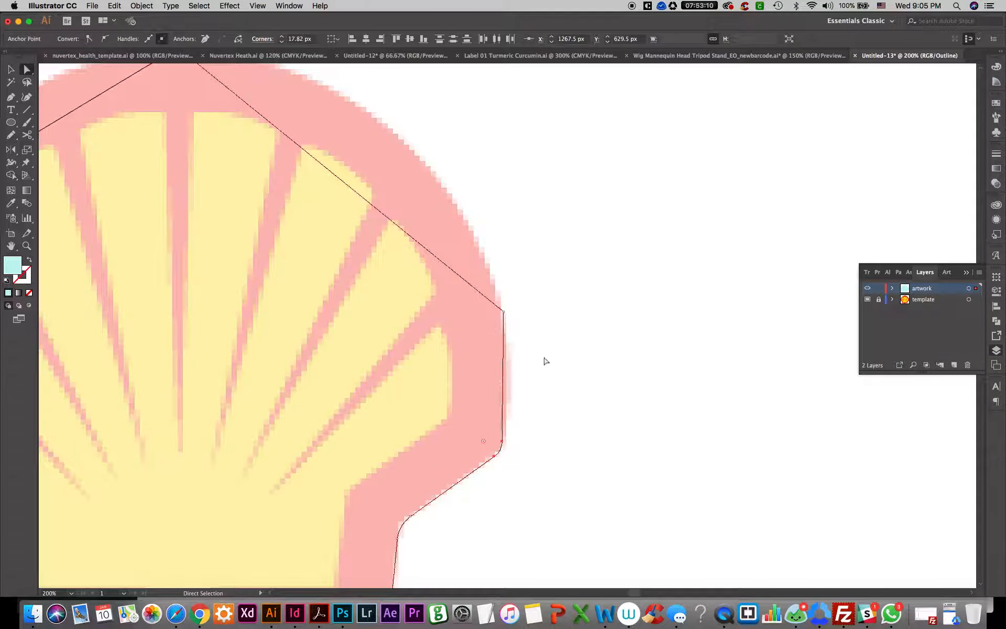
# Convert the anchor at the arch's right end to smooth and pull its upper handle so the segment bulges along the template's arch
pyautogui.moveTo(543, 360); pyautogui.dragTo(521, 396)
pyautogui.click(488, 351)
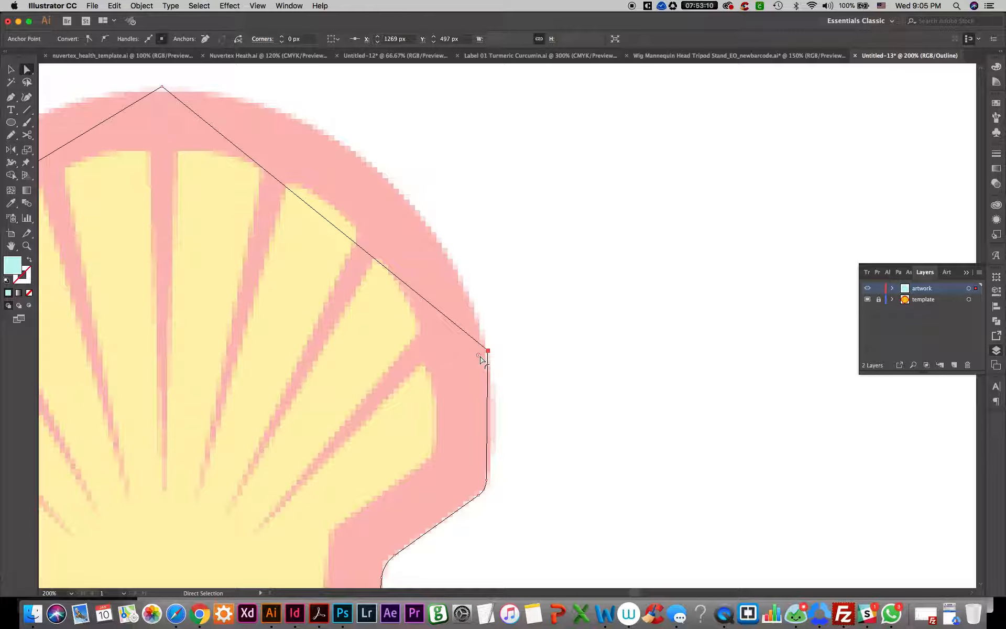
pyautogui.click(107, 40)
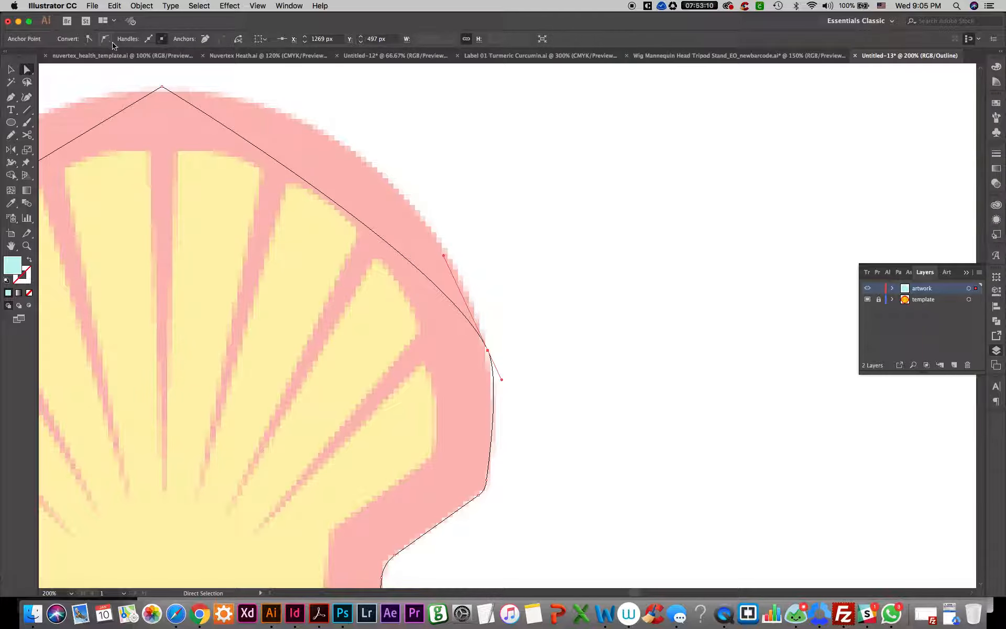
pyautogui.moveTo(445, 253); pyautogui.dragTo(452, 235)
pyautogui.moveTo(505, 308); pyautogui.dragTo(480, 361)
pyautogui.moveTo(444, 256); pyautogui.dragTo(452, 226)
pyautogui.moveTo(460, 255); pyautogui.dragTo(406, 312)
pyautogui.moveTo(444, 254); pyautogui.dragTo(424, 342)
pyautogui.moveTo(444, 256); pyautogui.dragTo(415, 89)
# Convert the arch's top-centre anchor to smooth and adjust its handles and the right end's upper handle to fit both arch halves to the template
pyautogui.press('space')
pyautogui.moveTo(512, 281); pyautogui.dragTo(781, 314)
pyautogui.moveTo(300, 272); pyautogui.dragTo(333, 413)
pyautogui.moveTo(482, 246); pyautogui.dragTo(408, 271)
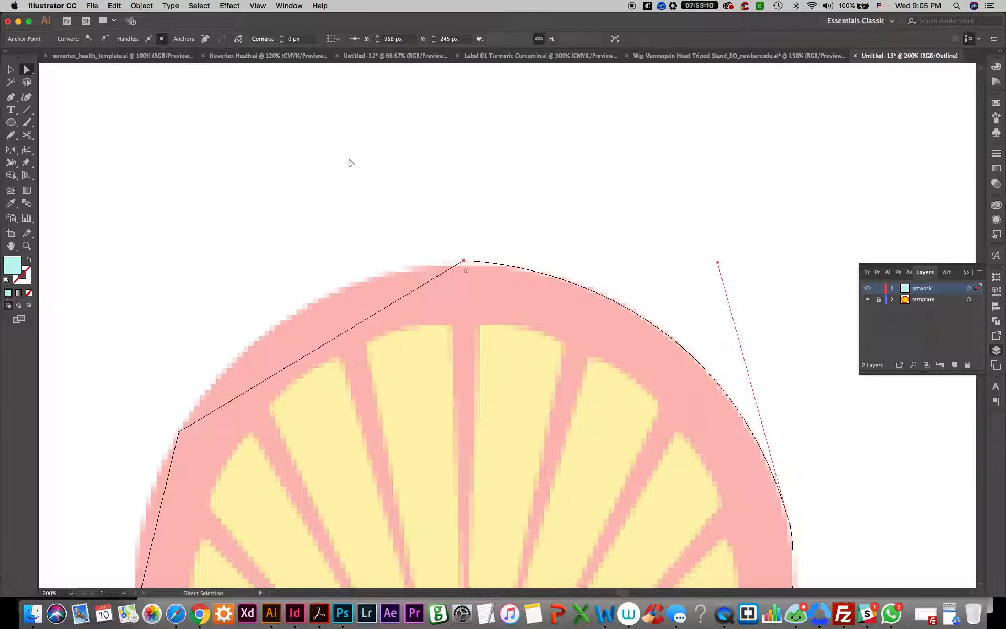
pyautogui.click(105, 43)
pyautogui.click(384, 284)
pyautogui.moveTo(426, 248); pyautogui.dragTo(406, 286)
pyautogui.moveTo(495, 229); pyautogui.dragTo(450, 283)
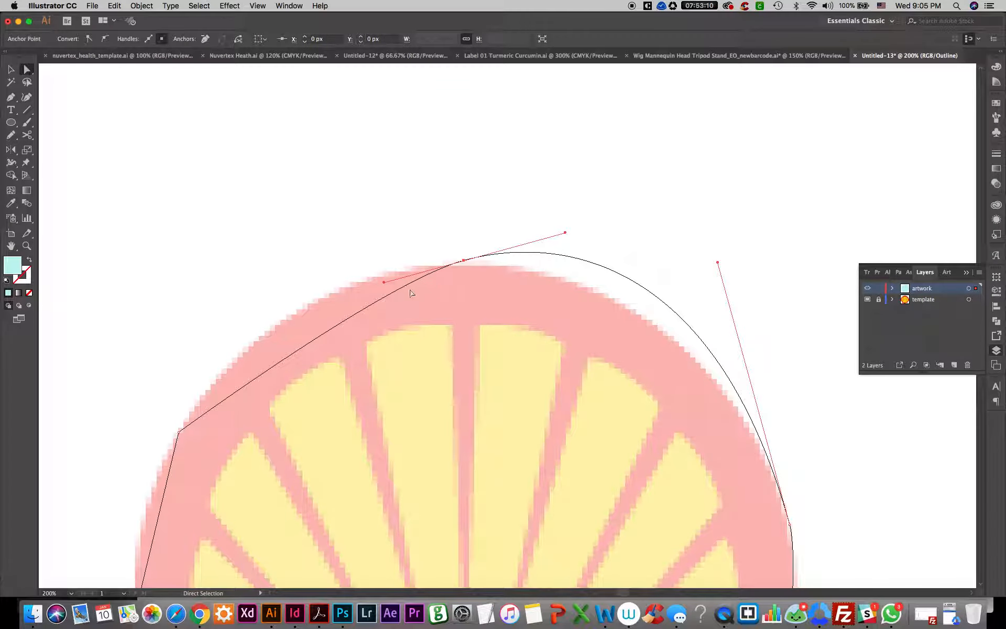
pyautogui.moveTo(384, 283); pyautogui.dragTo(280, 267)
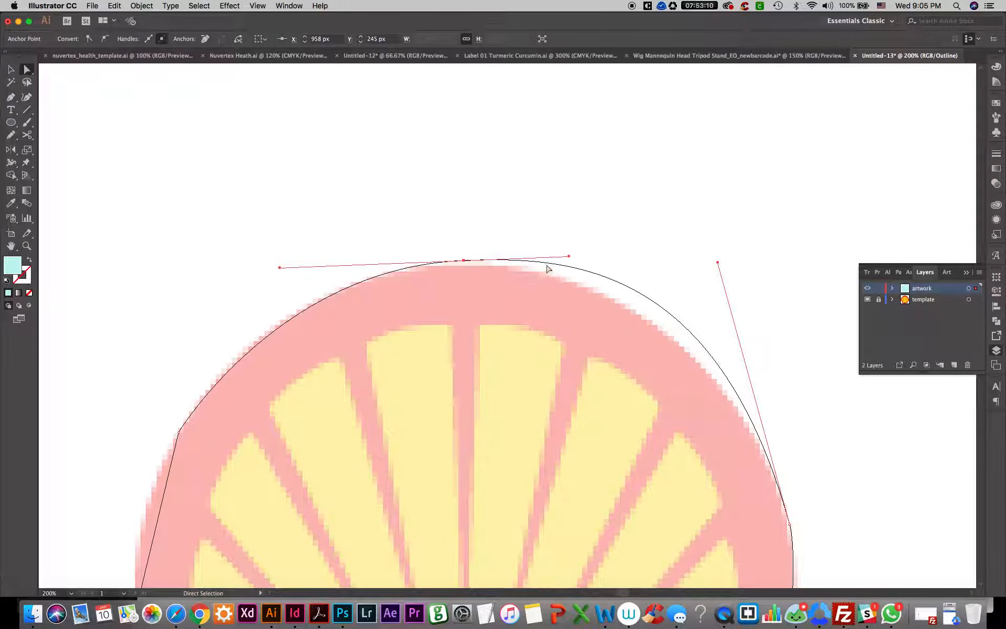
pyautogui.moveTo(569, 256); pyautogui.dragTo(578, 255)
pyautogui.moveTo(718, 263); pyautogui.dragTo(725, 320)
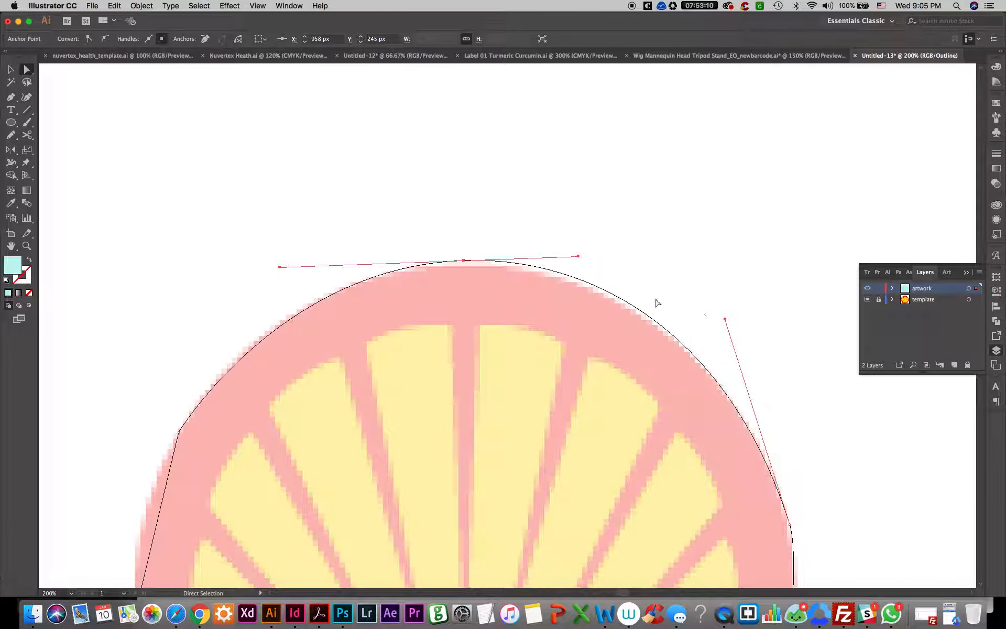
pyautogui.moveTo(578, 256); pyautogui.dragTo(570, 257)
# Convert the upper-left arch anchor to smooth and pull its lower handle to curve the segment along the shell's left edge
pyautogui.moveTo(483, 333); pyautogui.dragTo(550, 242)
pyautogui.moveTo(460, 246); pyautogui.dragTo(550, 143)
pyautogui.moveTo(296, 225); pyautogui.dragTo(395, 294)
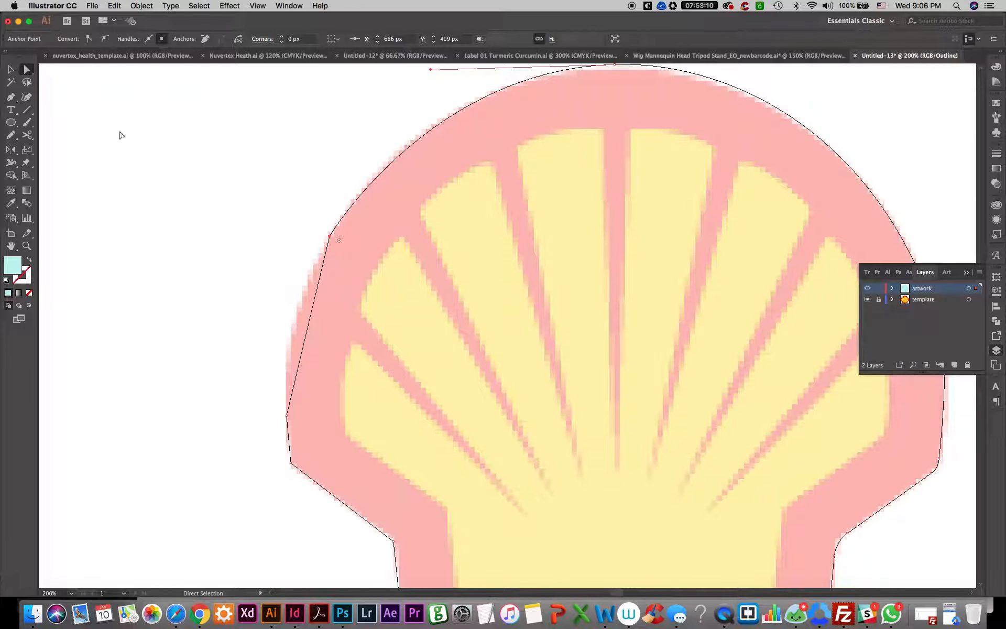
pyautogui.click(104, 39)
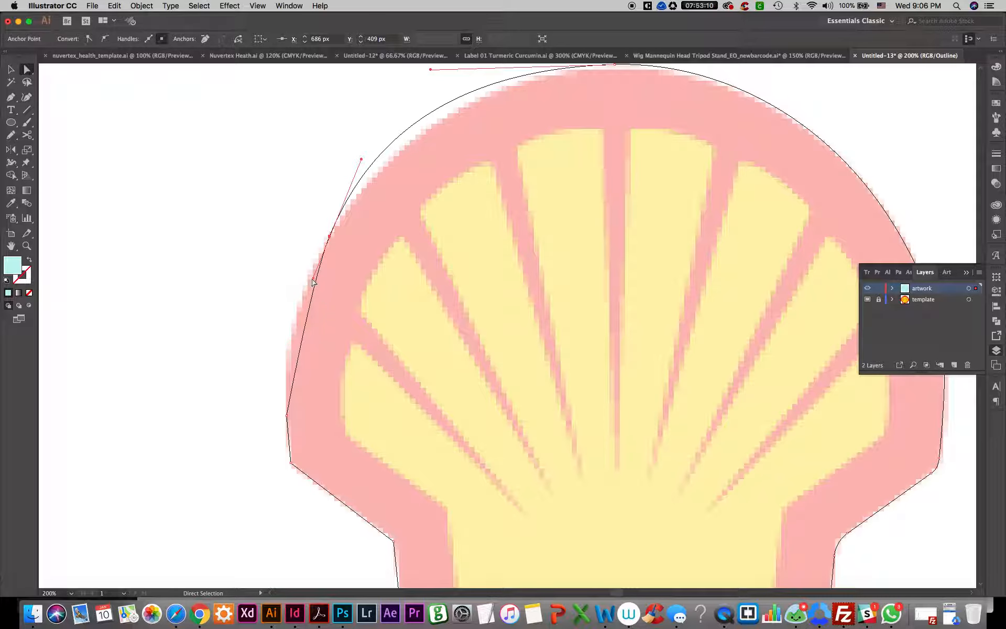
pyautogui.moveTo(311, 279); pyautogui.dragTo(303, 276)
pyautogui.moveTo(298, 217); pyautogui.dragTo(298, 280)
# Convert the anchor on the shell's lower-left edge to smooth and adjust its upper handle to match the template's side
pyautogui.click(285, 416)
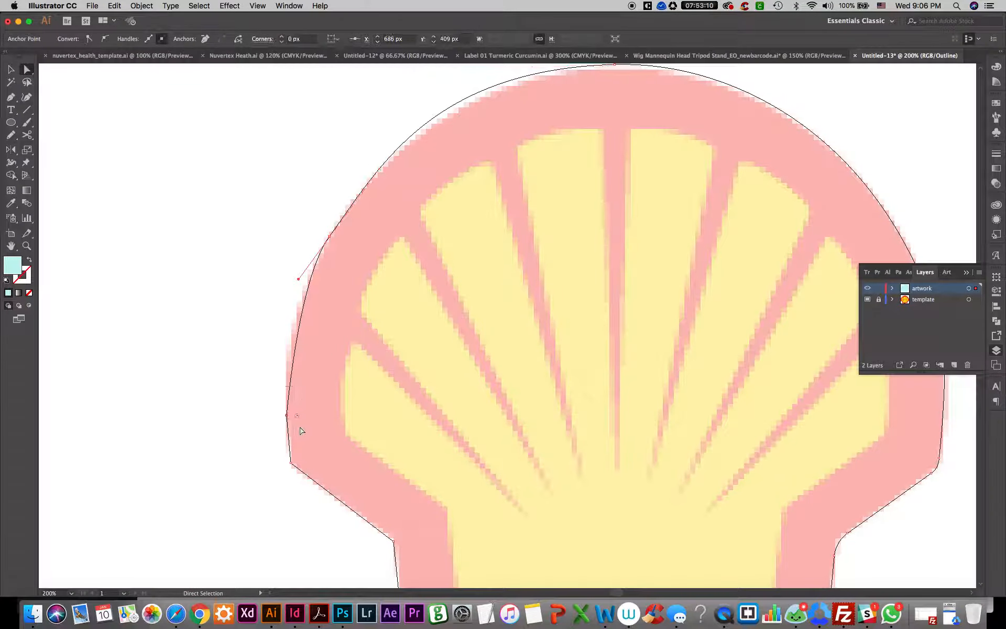
pyautogui.click(105, 39)
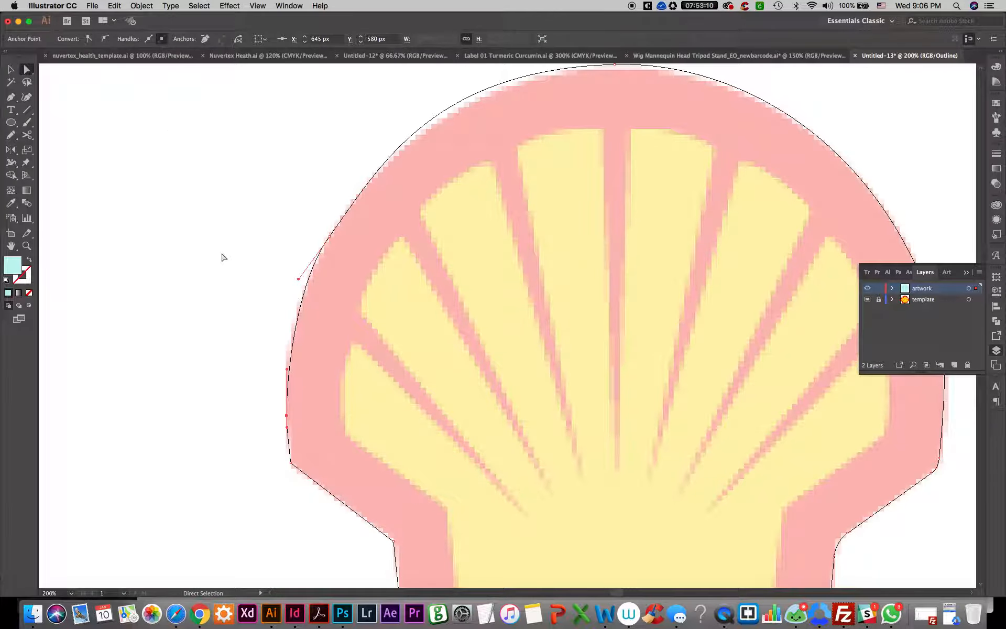
pyautogui.click(286, 361)
pyautogui.moveTo(247, 366); pyautogui.dragTo(304, 421)
pyautogui.moveTo(286, 369); pyautogui.dragTo(288, 358)
pyautogui.moveTo(244, 379); pyautogui.dragTo(296, 428)
pyautogui.moveTo(287, 372); pyautogui.dragTo(283, 355)
# Round the left outer corner with a radius of about 19.84 px and the left inner notch with about 14.24 px
pyautogui.moveTo(409, 429); pyautogui.dragTo(378, 299)
pyautogui.moveTo(246, 328); pyautogui.dragTo(280, 324)
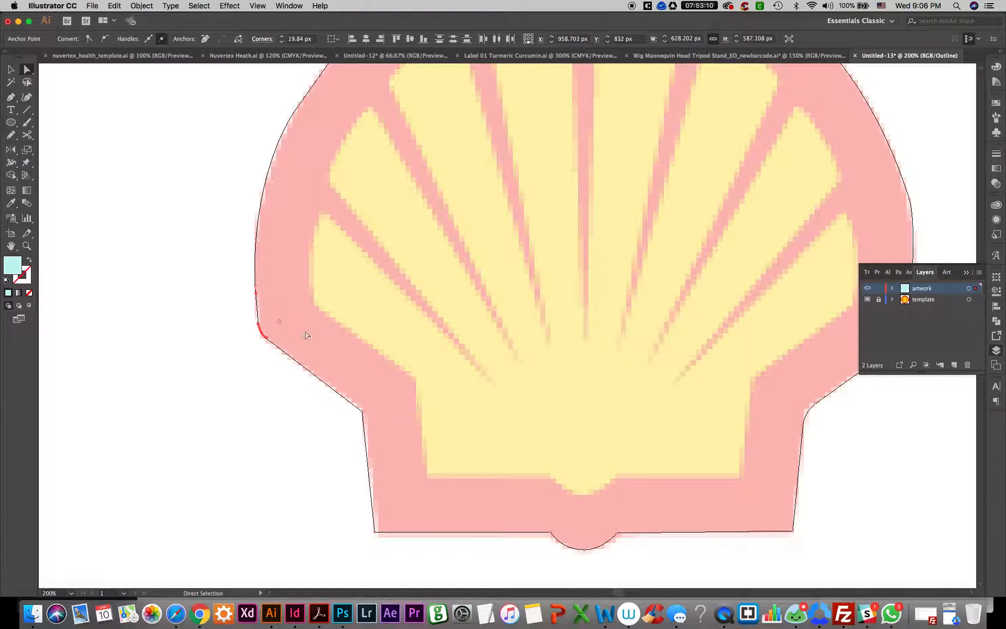
pyautogui.scroll(-5, 414, 343)
pyautogui.moveTo(337, 341); pyautogui.dragTo(401, 308)
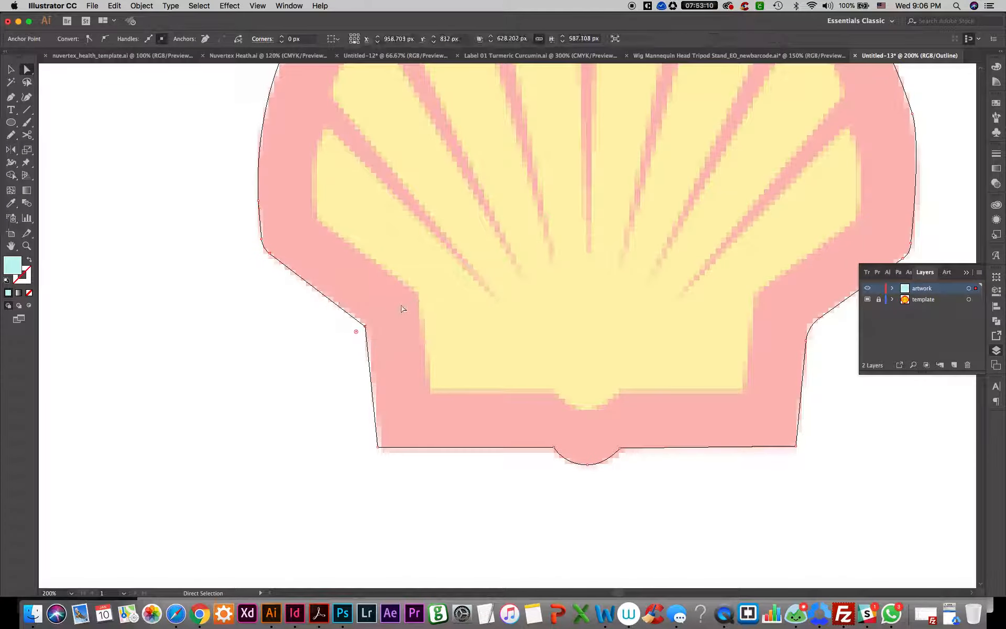
pyautogui.click(365, 325)
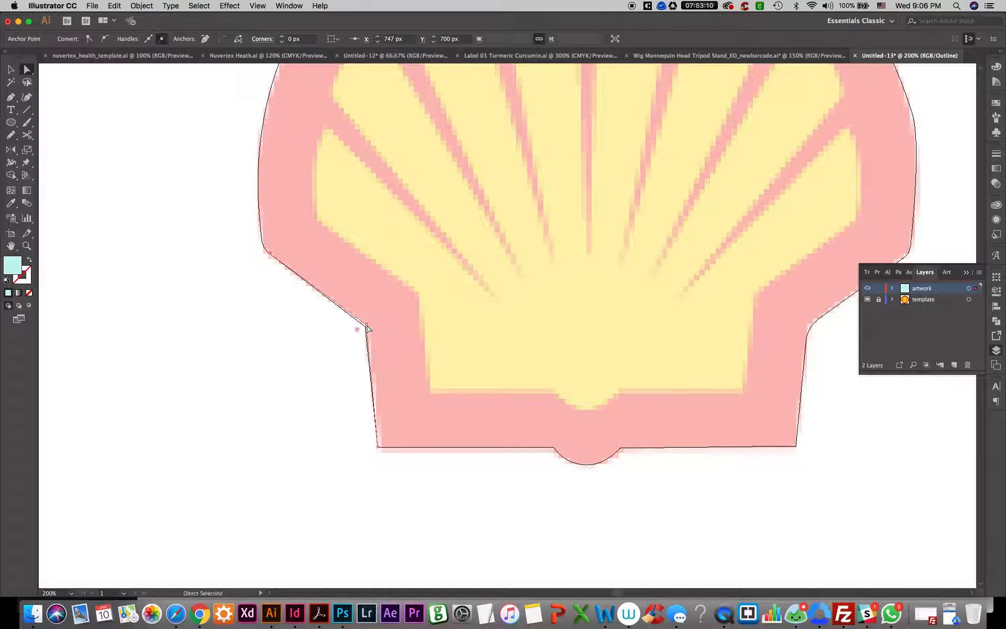
pyautogui.moveTo(356, 331); pyautogui.dragTo(352, 332)
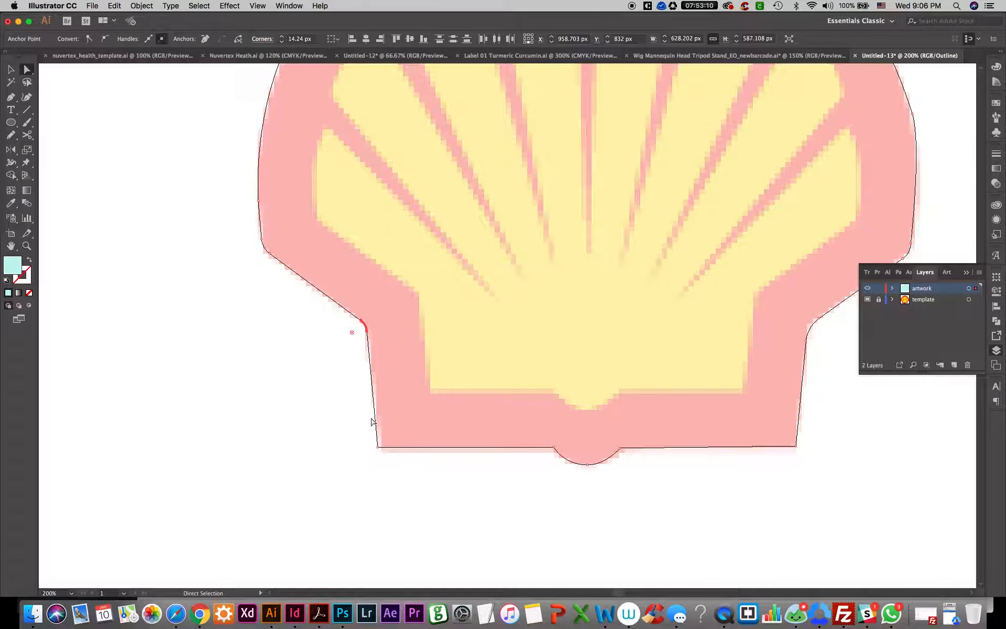
# Move the outline's lower-left corner anchor slightly inward, to about X 763 px, to match the template's corner
pyautogui.click(382, 449)
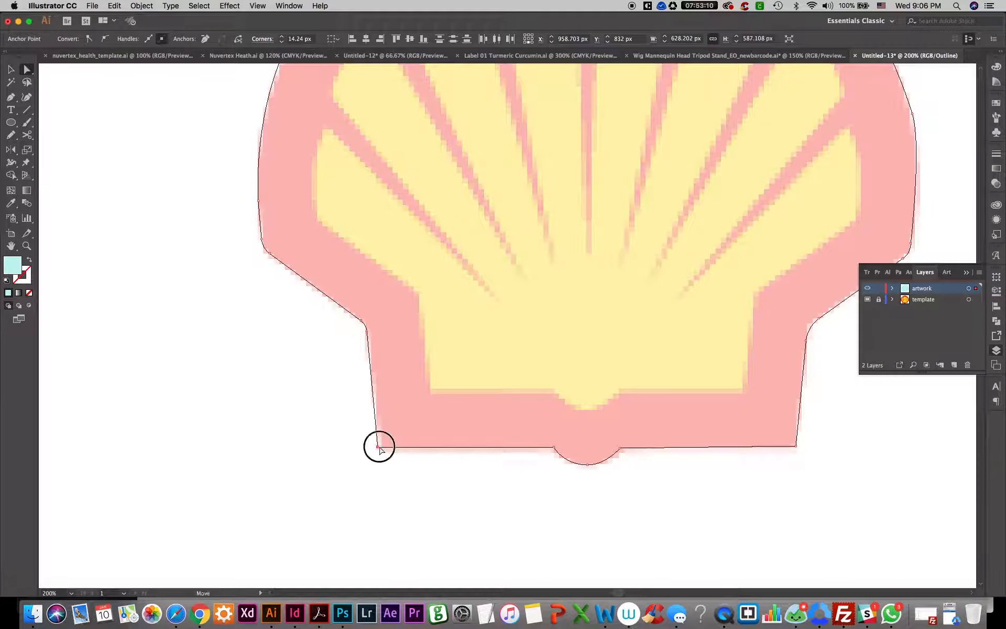
pyautogui.click(443, 473)
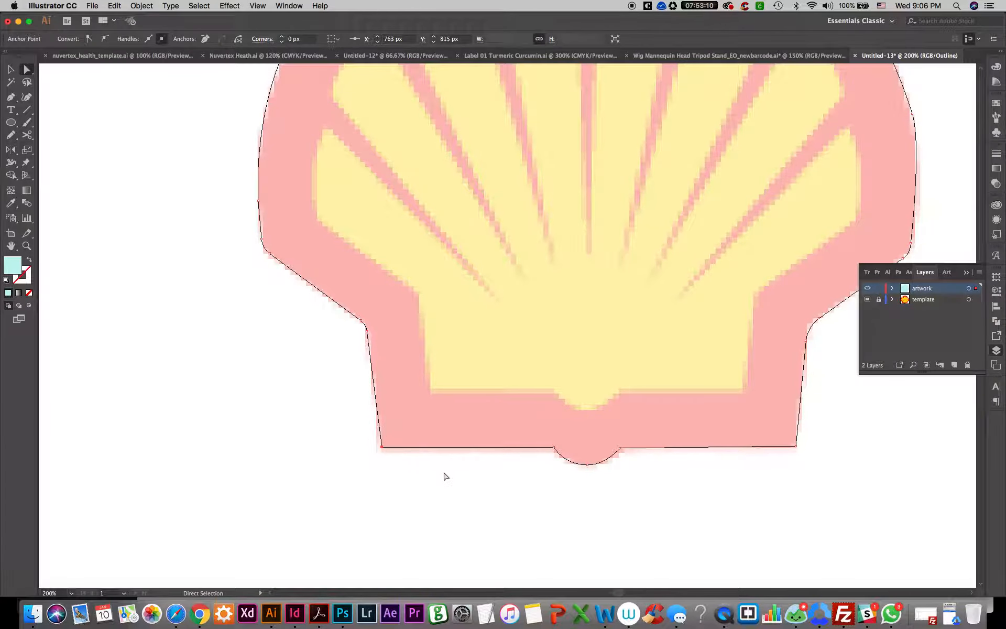
pyautogui.press('super+0')
# Select the anchor at the arch's right end and adjust its lower handle to smooth the curve into the shell's right side
pyautogui.scroll(2, 487, 466)
pyautogui.moveTo(531, 421); pyautogui.dragTo(458, 459)
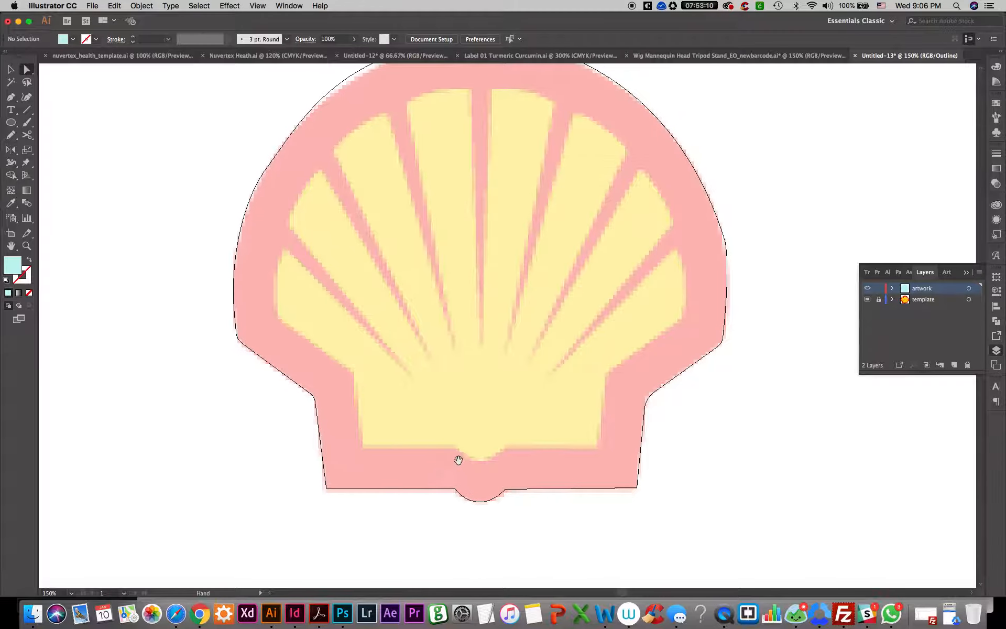
pyautogui.moveTo(774, 242); pyautogui.dragTo(700, 267)
pyautogui.click(732, 257)
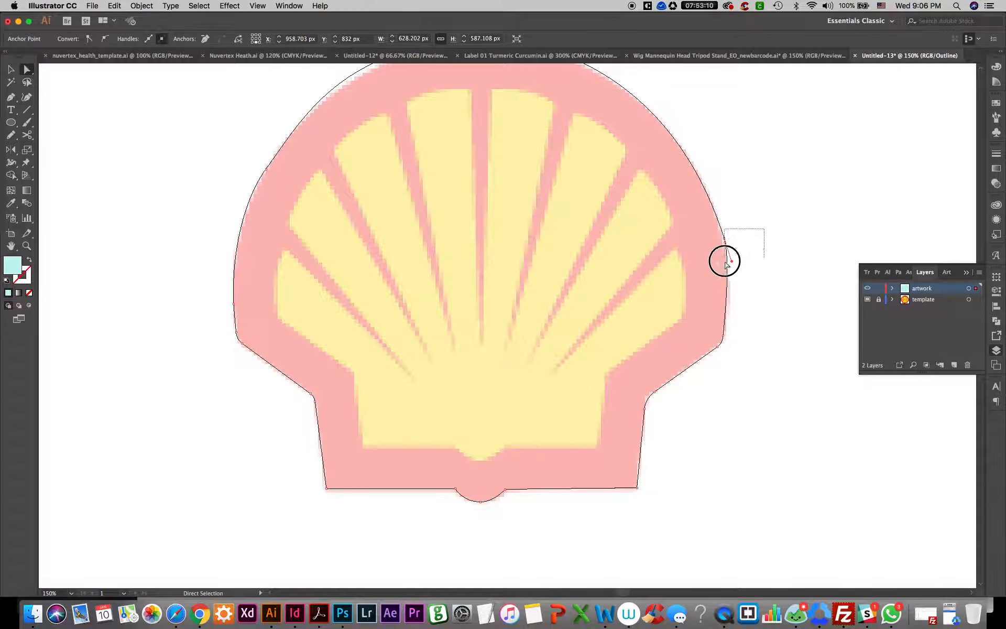
pyautogui.moveTo(732, 261)
pyautogui.mouseDown()
pyautogui.moveTo(714, 252)
pyautogui.moveTo(729, 267)
pyautogui.mouseUp()
pyautogui.moveTo(738, 232); pyautogui.dragTo(707, 255)
pyautogui.scroll(2, 723, 260)
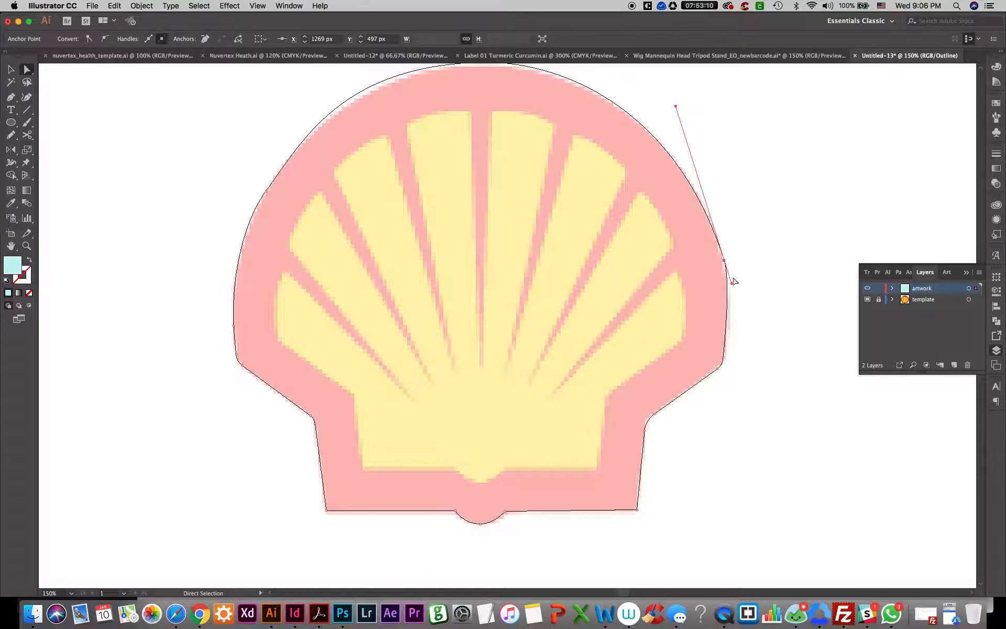
# Fine-tune the lower handle of the anchor at the arch's right end to fit the template's right side, then deselect the outline
pyautogui.scroll(1, 732, 283)
pyautogui.moveTo(731, 287); pyautogui.dragTo(732, 290)
pyautogui.moveTo(739, 254); pyautogui.dragTo(719, 286)
pyautogui.scroll(1, 729, 272)
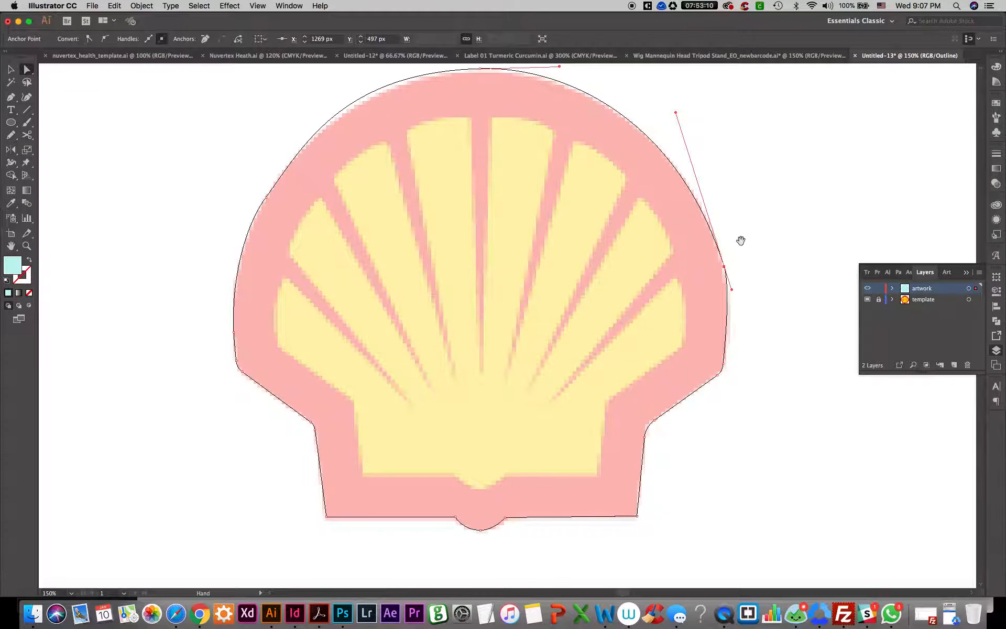
pyautogui.scroll(5, 741, 239)
pyautogui.hscroll(8, 740, 239)
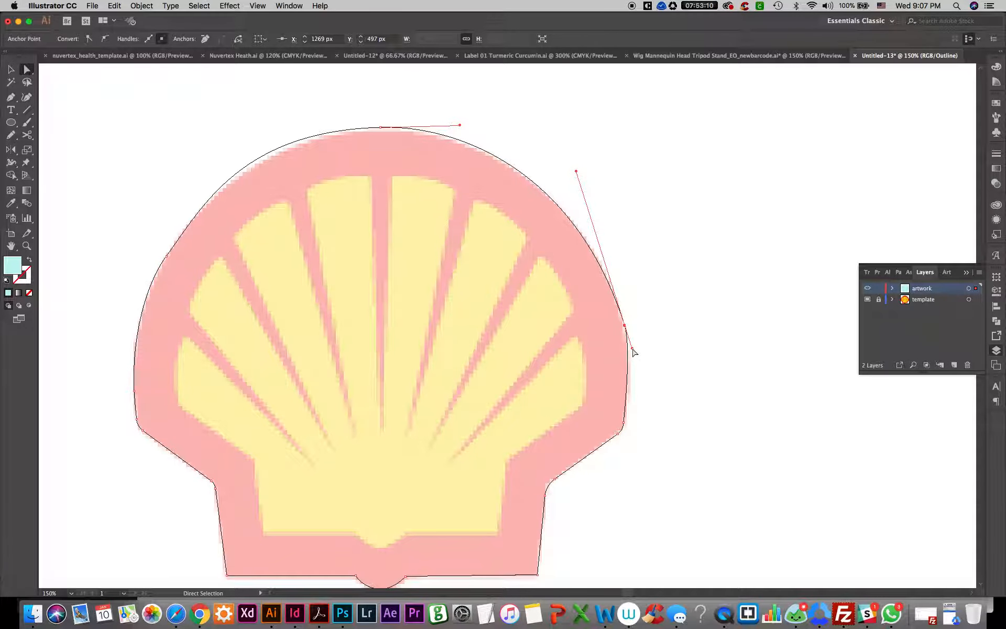
pyautogui.moveTo(633, 349); pyautogui.dragTo(634, 358)
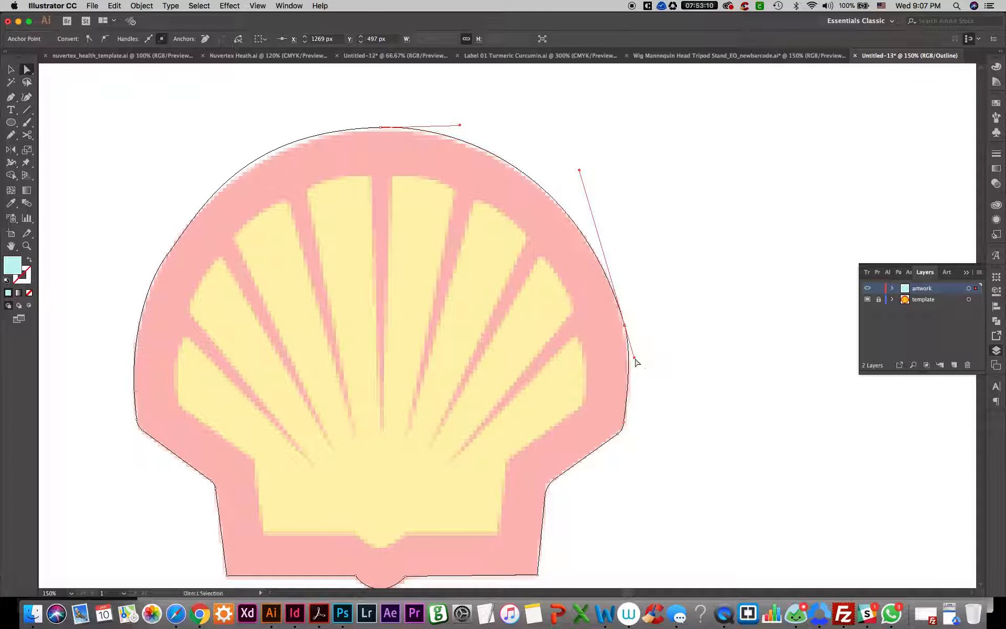
pyautogui.click(665, 359)
# Shorten the top anchor's left handle and adjust the upper-left anchor's upper handle so the left arch follows the template
pyautogui.moveTo(521, 352); pyautogui.dragTo(585, 323)
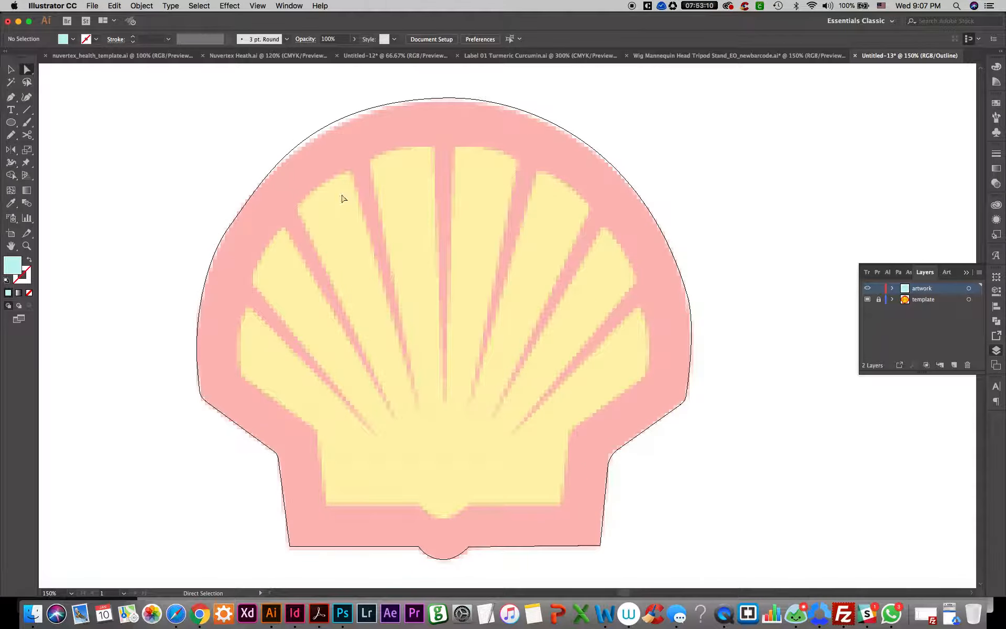
pyautogui.moveTo(276, 116); pyautogui.dragTo(319, 147)
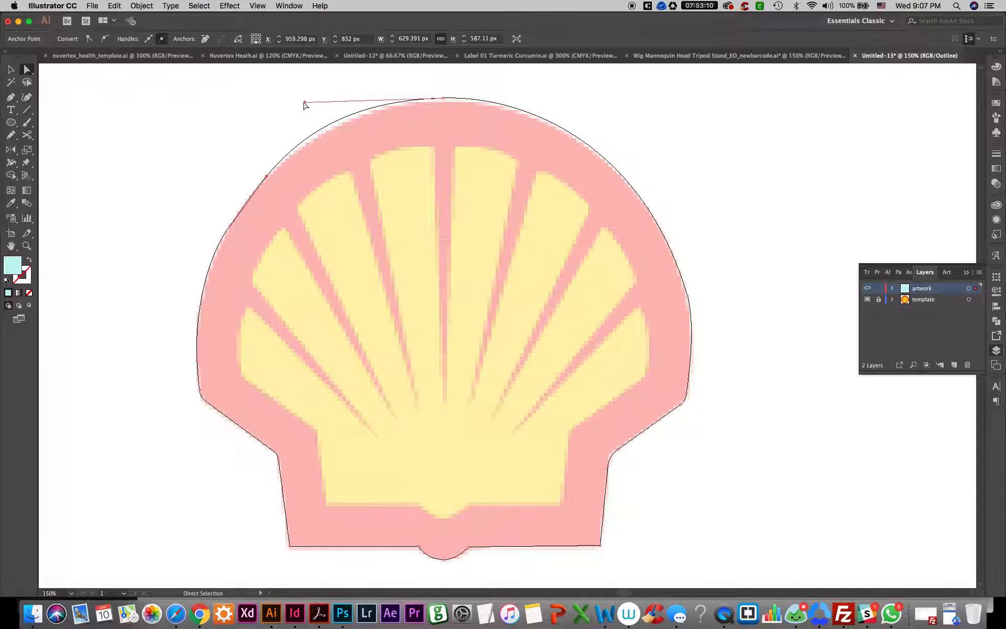
pyautogui.moveTo(306, 104); pyautogui.dragTo(322, 104)
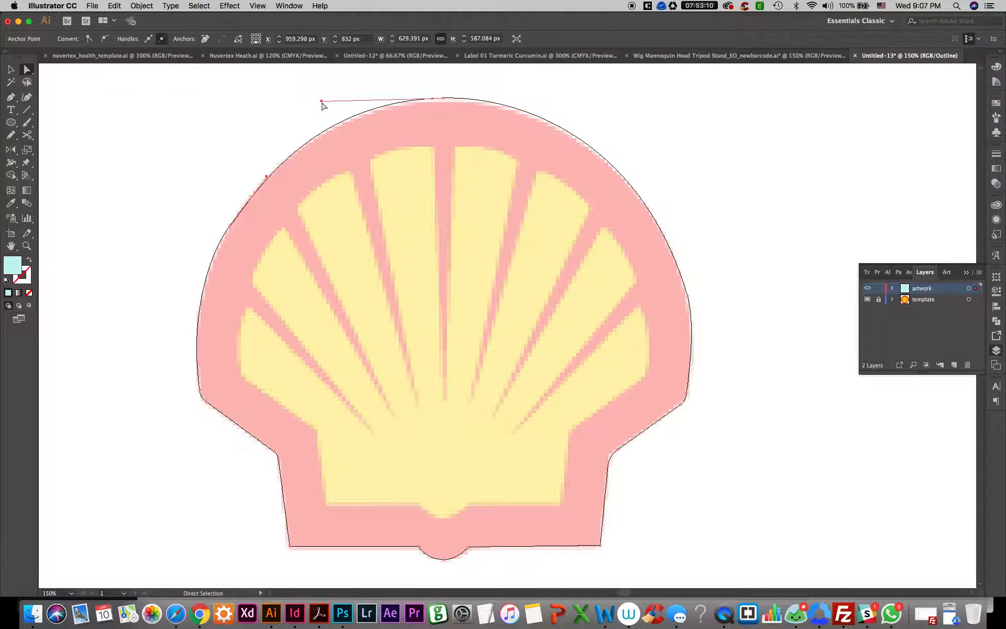
pyautogui.click(226, 217)
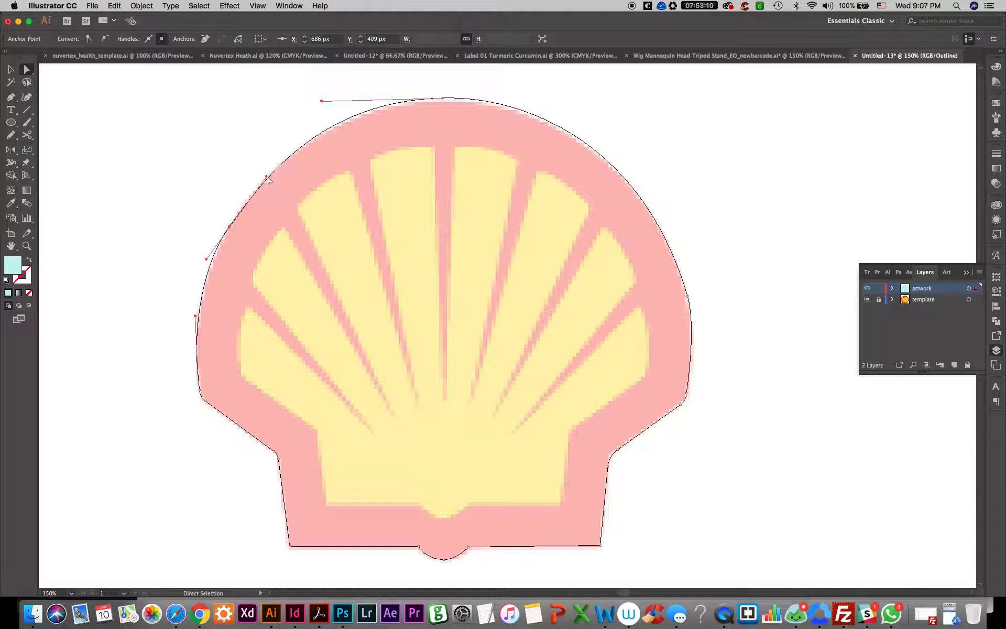
pyautogui.moveTo(267, 177); pyautogui.dragTo(265, 174)
pyautogui.press('super')
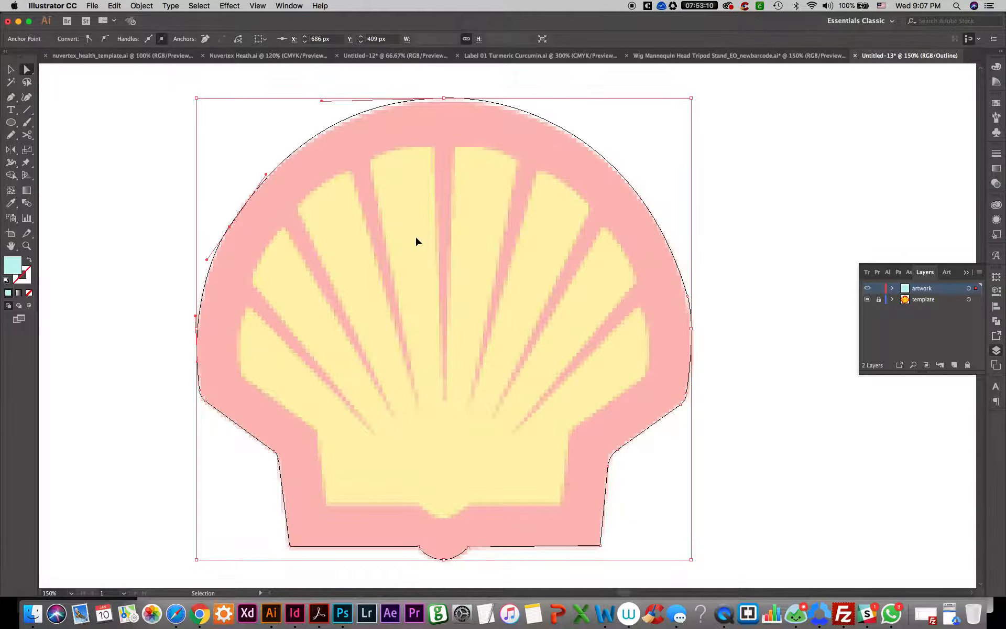
# Move the whole outline to the right of the template to compare the shapes, and undo the move
pyautogui.press('super+minus')
pyautogui.press('super+minus')
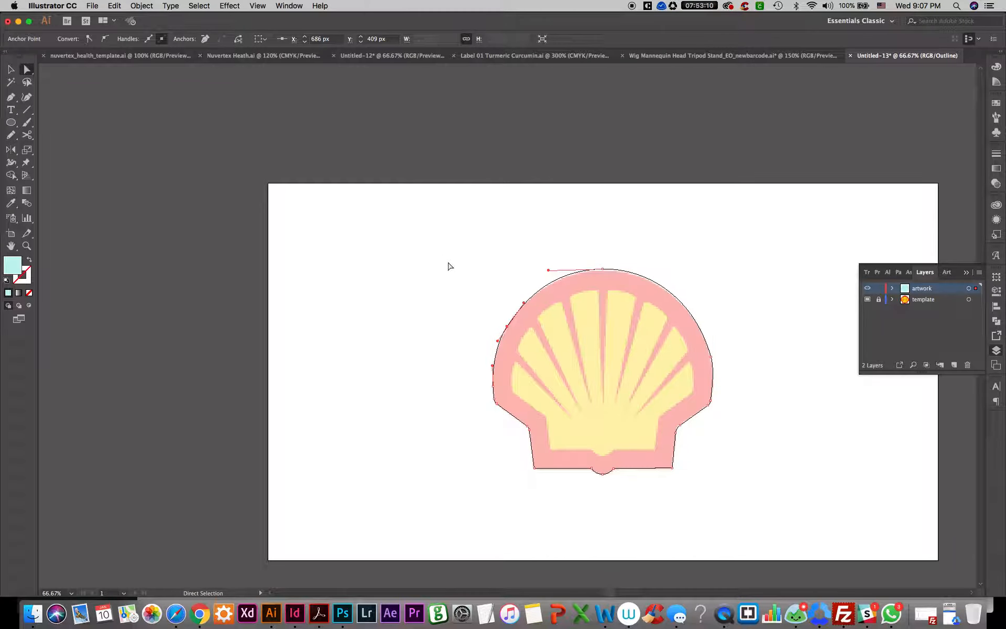
pyautogui.press('space')
pyautogui.moveTo(582, 374); pyautogui.dragTo(341, 354)
pyautogui.click(340, 354)
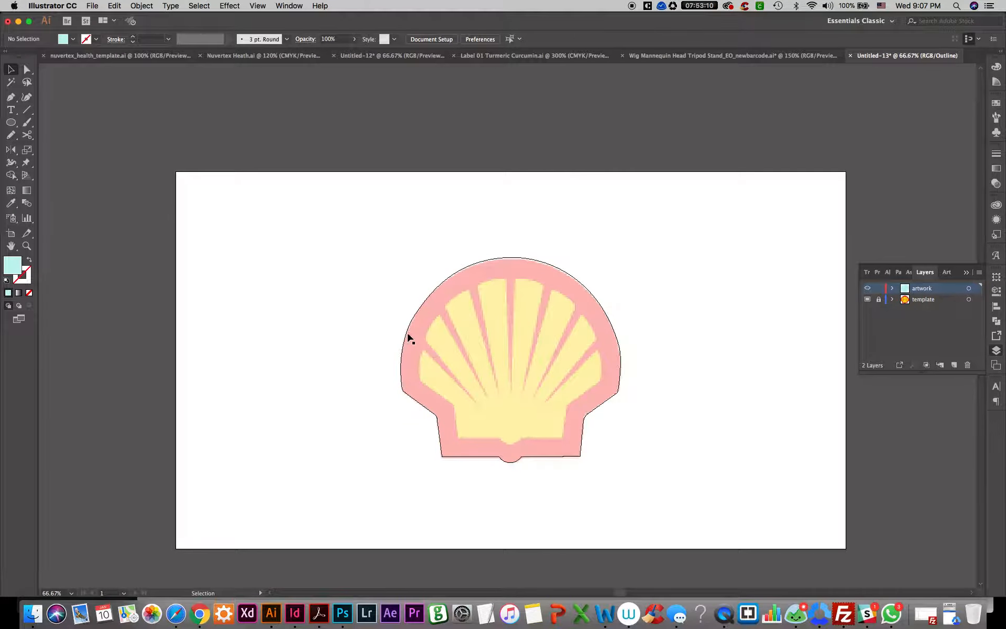
pyautogui.moveTo(406, 332); pyautogui.dragTo(524, 333)
pyautogui.hscroll(10, 446, 302)
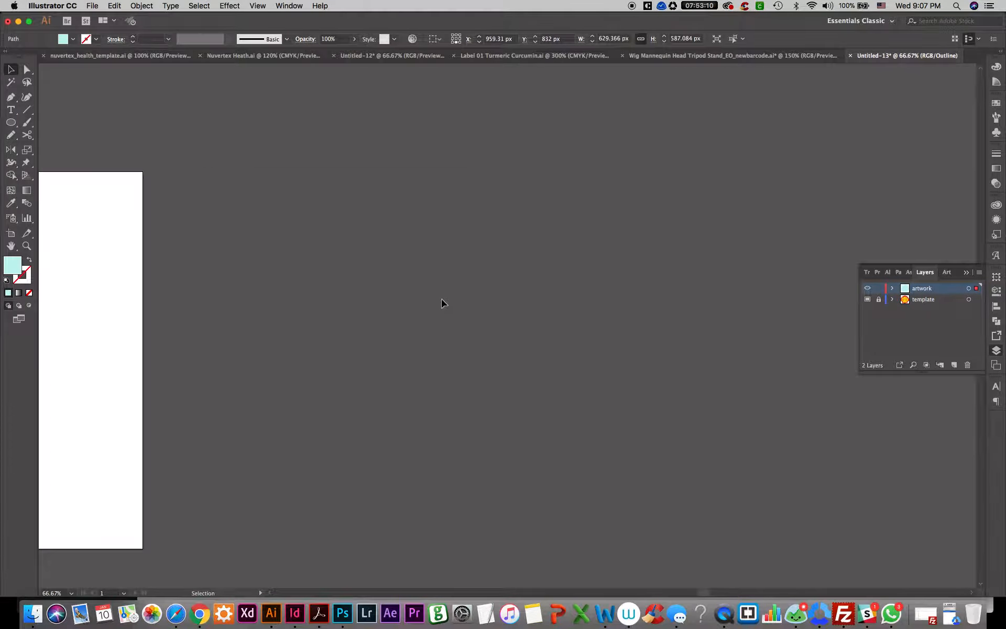
pyautogui.press('space')
pyautogui.hscroll(-10, 380, 325)
pyautogui.moveTo(411, 240); pyautogui.dragTo(644, 257)
pyautogui.click(485, 205)
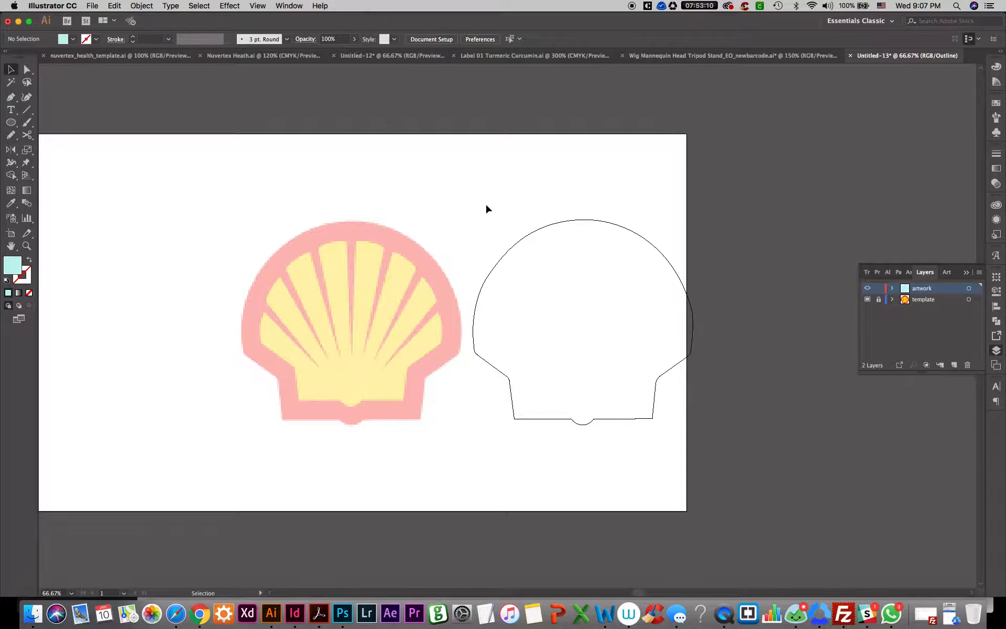
pyautogui.press('super+z')
# Move the whole outline to the left of the template, to about X 170 px, and undo the move
pyautogui.moveTo(304, 246); pyautogui.dragTo(528, 240)
pyautogui.moveTo(627, 226); pyautogui.dragTo(339, 241)
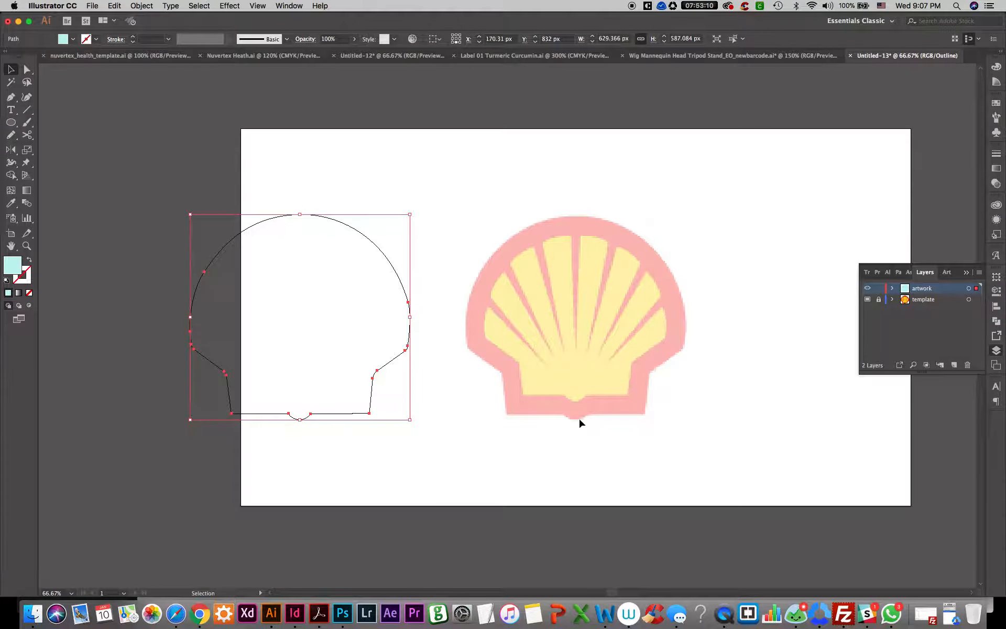
pyautogui.press('super+z')
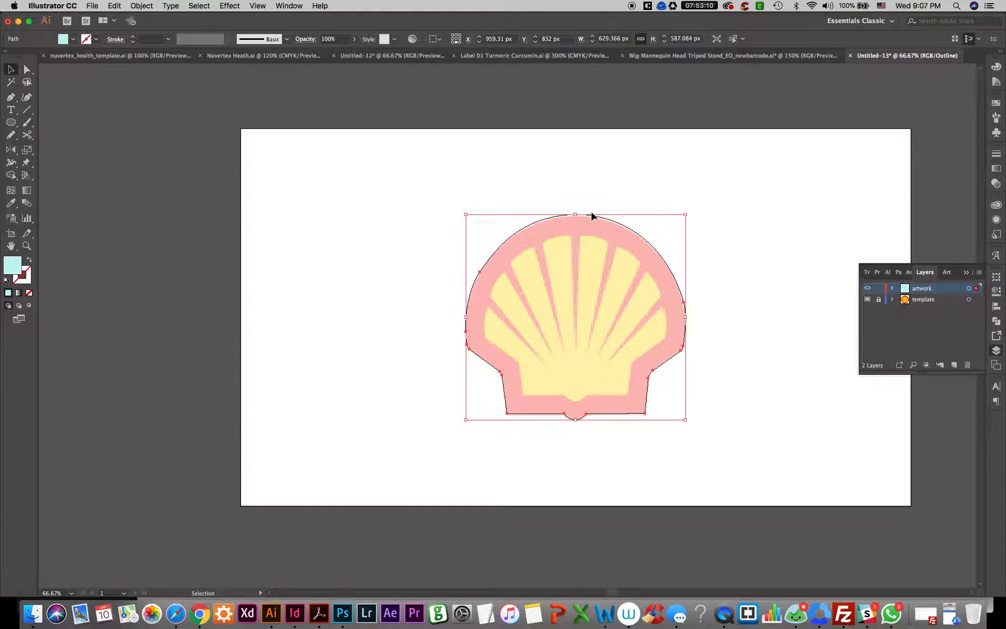
pyautogui.press('a')
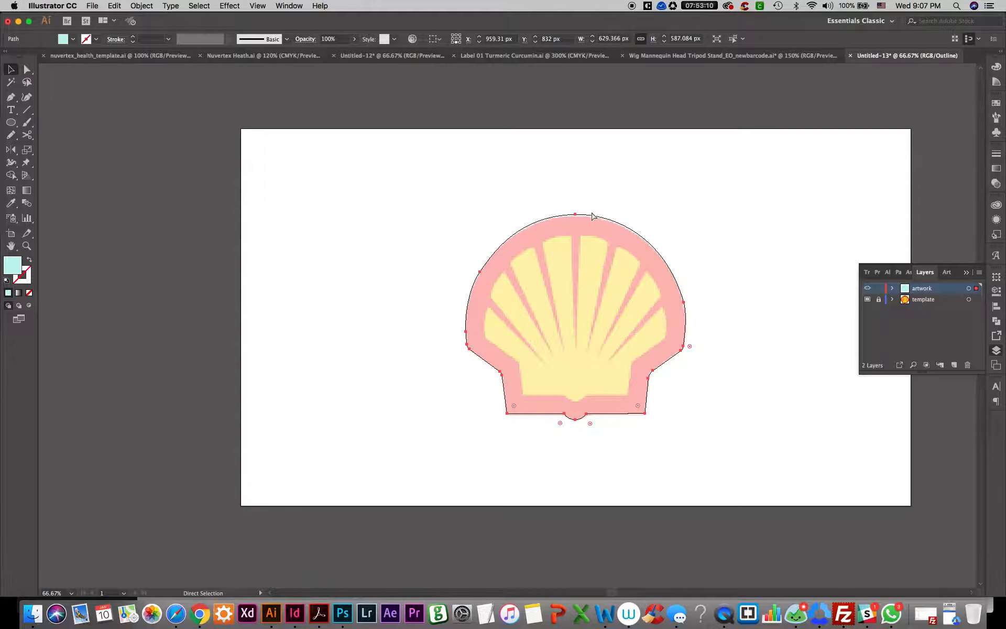
pyautogui.click(592, 213)
pyautogui.click(531, 259)
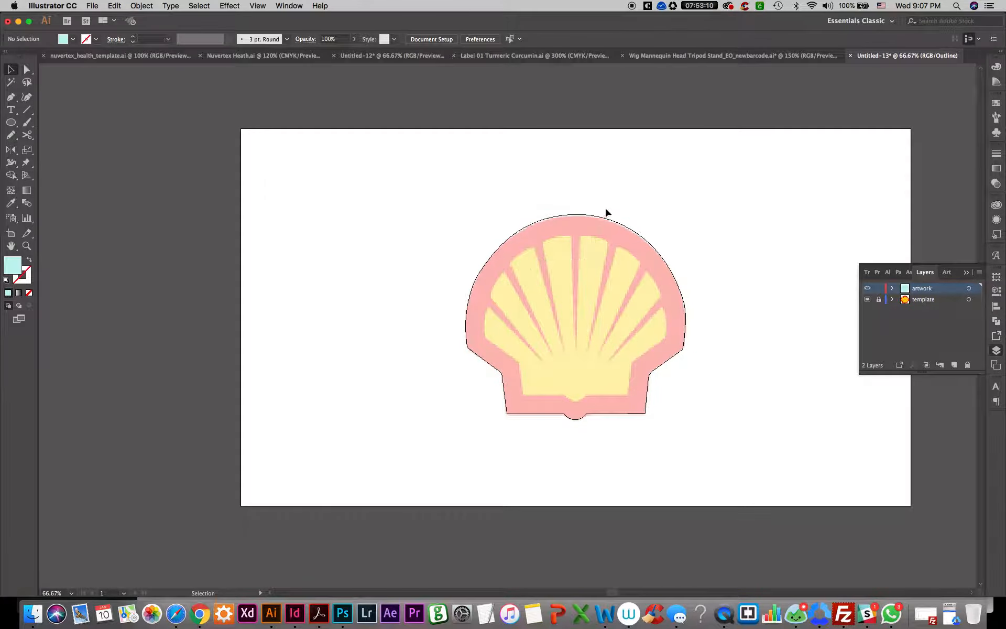
# Trace the inner yellow shape's bottom edge and central notch with straight Pen tool segments, from X 810 px to X 1106 px
pyautogui.moveTo(605, 208); pyautogui.dragTo(532, 317)
pyautogui.moveTo(644, 195); pyautogui.dragTo(538, 289)
pyautogui.scroll(2, 572, 345)
pyautogui.scroll(2, 575, 361)
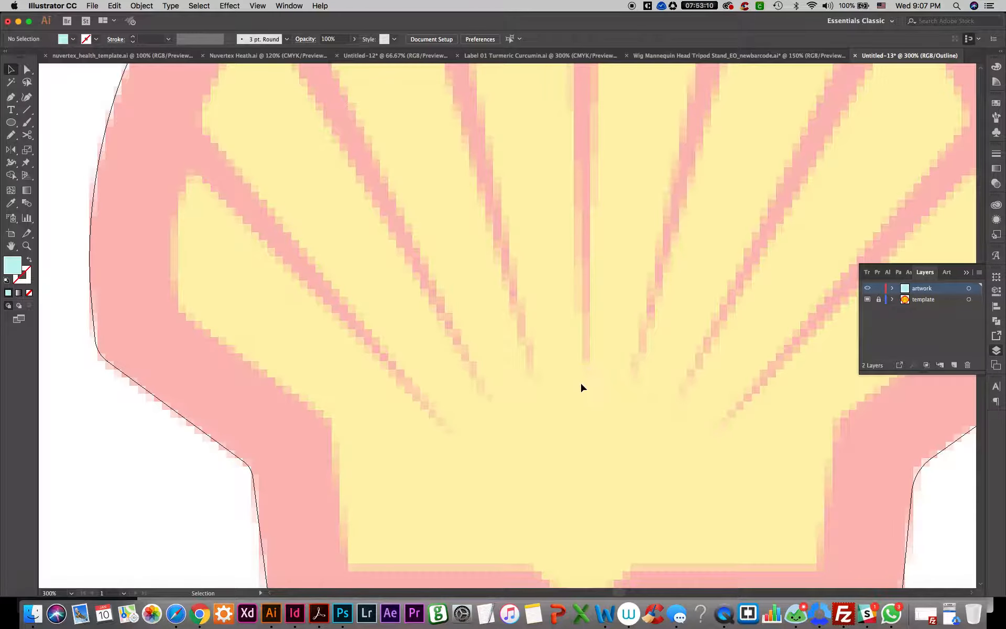
pyautogui.scroll(-5, 581, 386)
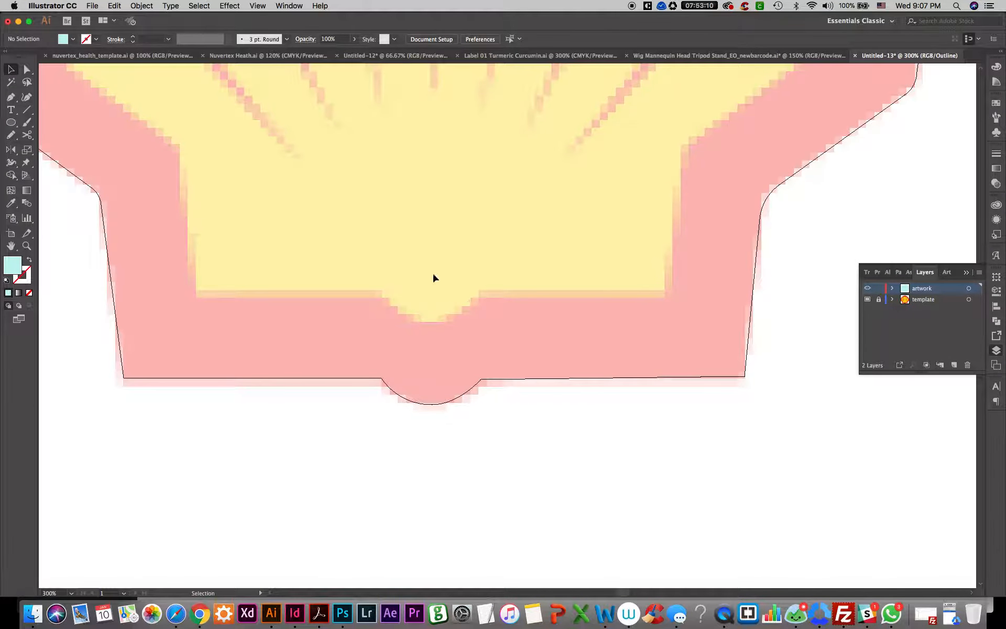
pyautogui.press('p')
pyautogui.click(197, 294)
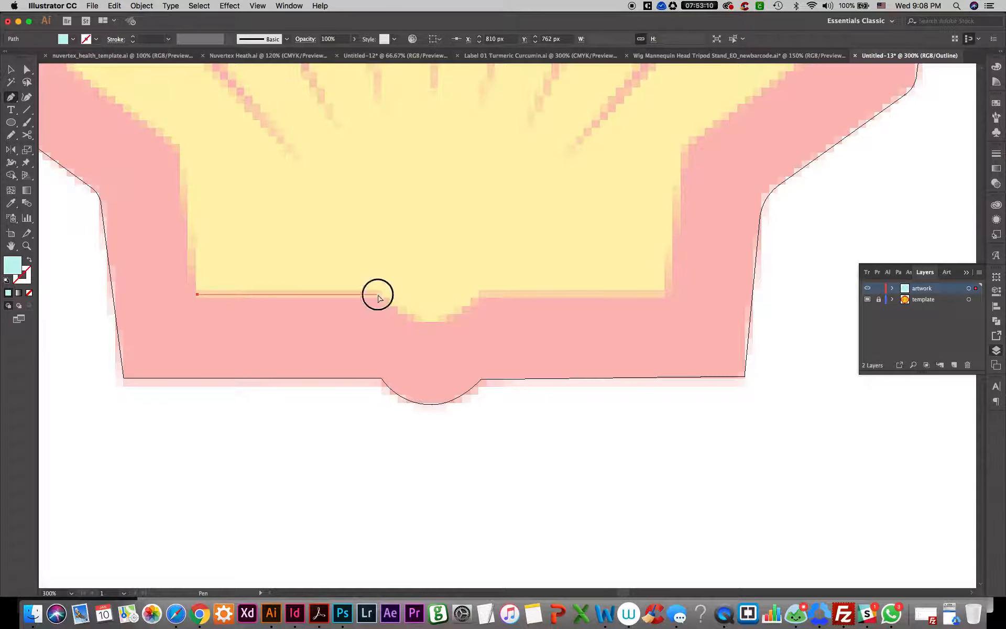
pyautogui.click(377, 294)
pyautogui.click(425, 322)
pyautogui.click(478, 292)
pyautogui.click(661, 292)
# Extend the inner path up the base's right side and out to the shell's lower-right inner corner, at about X 1216, Y 597 px
pyautogui.moveTo(671, 259); pyautogui.dragTo(591, 406)
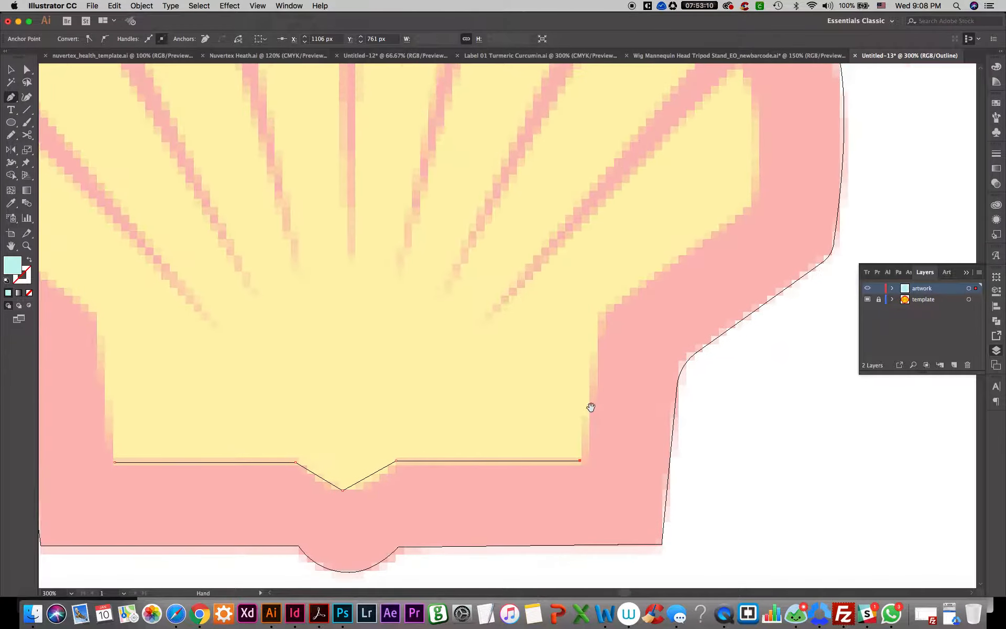
pyautogui.click(601, 325)
pyautogui.moveTo(603, 293); pyautogui.dragTo(492, 453)
pyautogui.click(643, 370)
pyautogui.moveTo(644, 369); pyautogui.dragTo(592, 428)
pyautogui.moveTo(585, 333); pyautogui.dragTo(650, 315)
pyautogui.scroll(-1, 636, 399)
pyautogui.scroll(1, 635, 399)
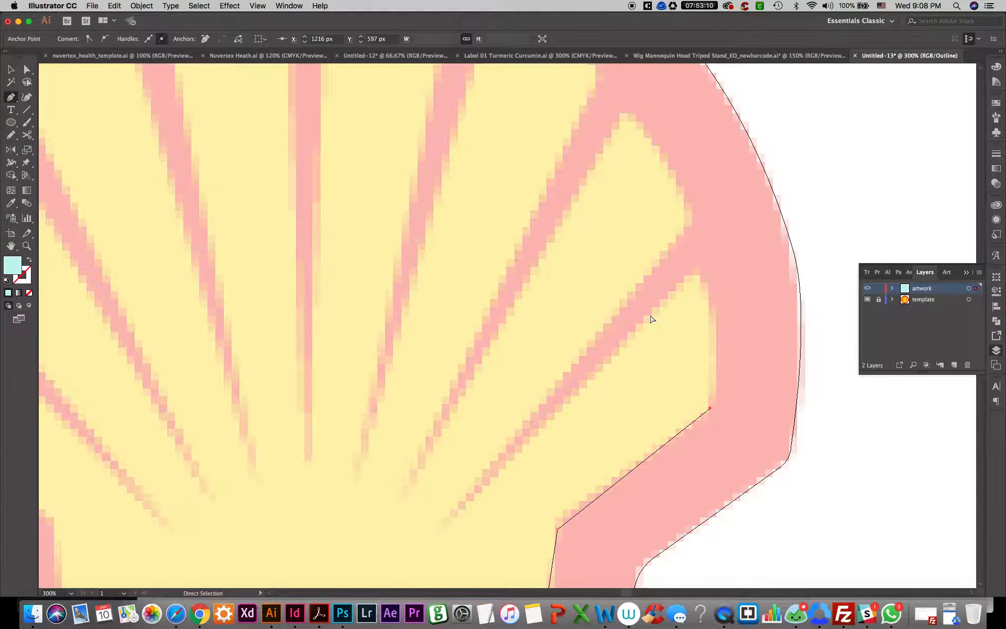
# Delete the unfinished inner path, keeping only the outer outline
pyautogui.press('super+minus')
pyautogui.press('super+minus')
pyautogui.press('super+minus')
pyautogui.press('super+minus')
pyautogui.press('super+equal')
pyautogui.press('super+equal')
pyautogui.press('super+minus')
pyautogui.press('+')
pyautogui.press('v')
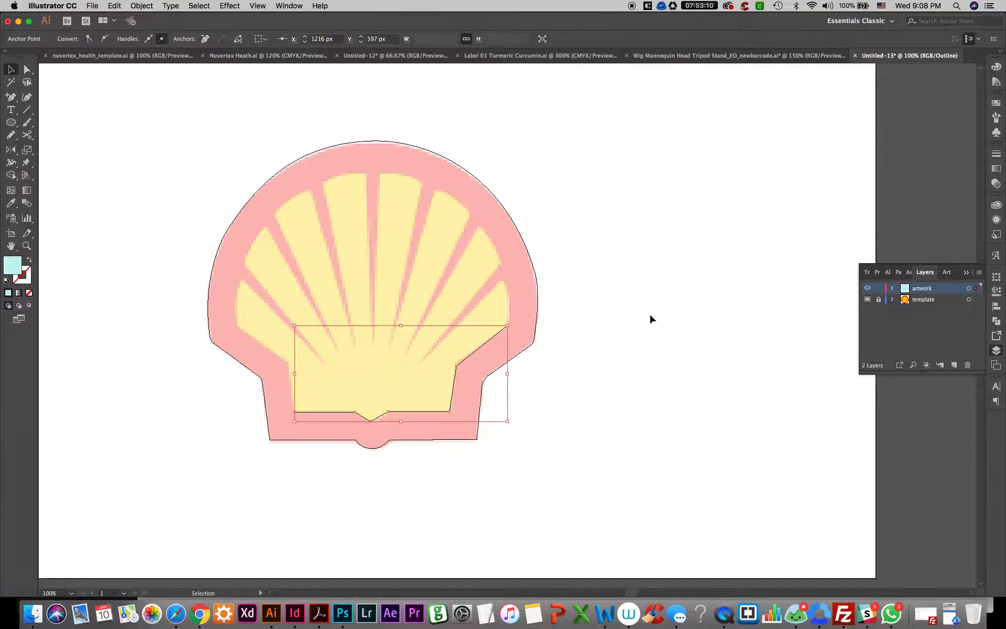
pyautogui.press('Delete')
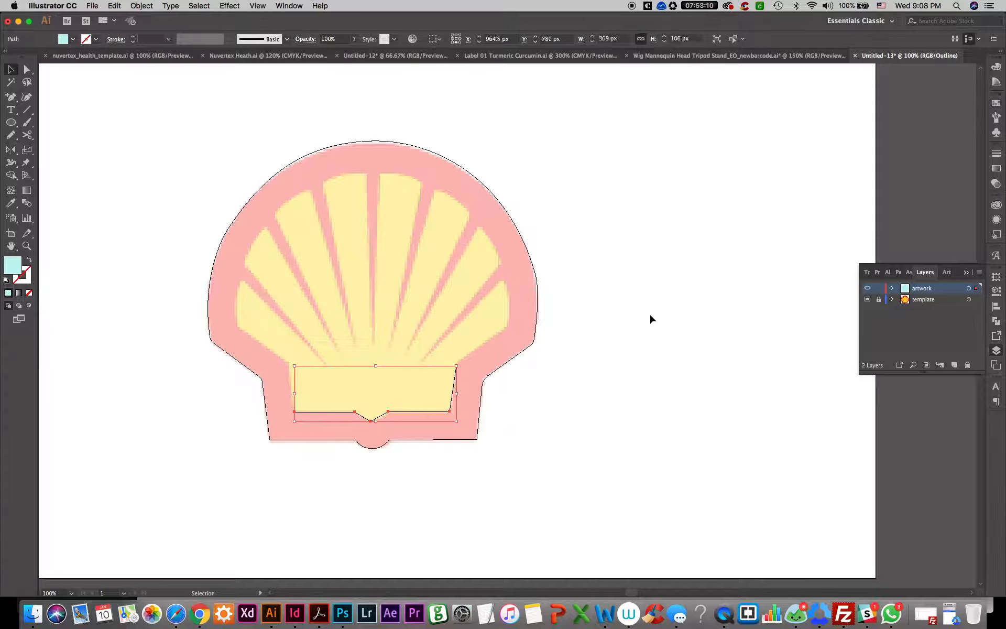
pyautogui.click(402, 326)
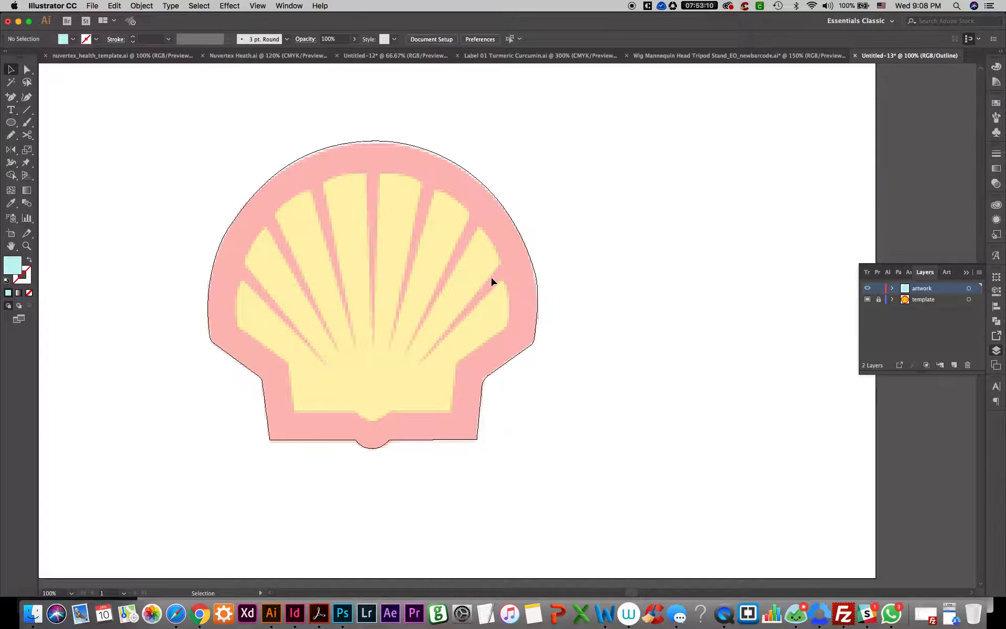
pyautogui.moveTo(377, 293); pyautogui.dragTo(440, 199)
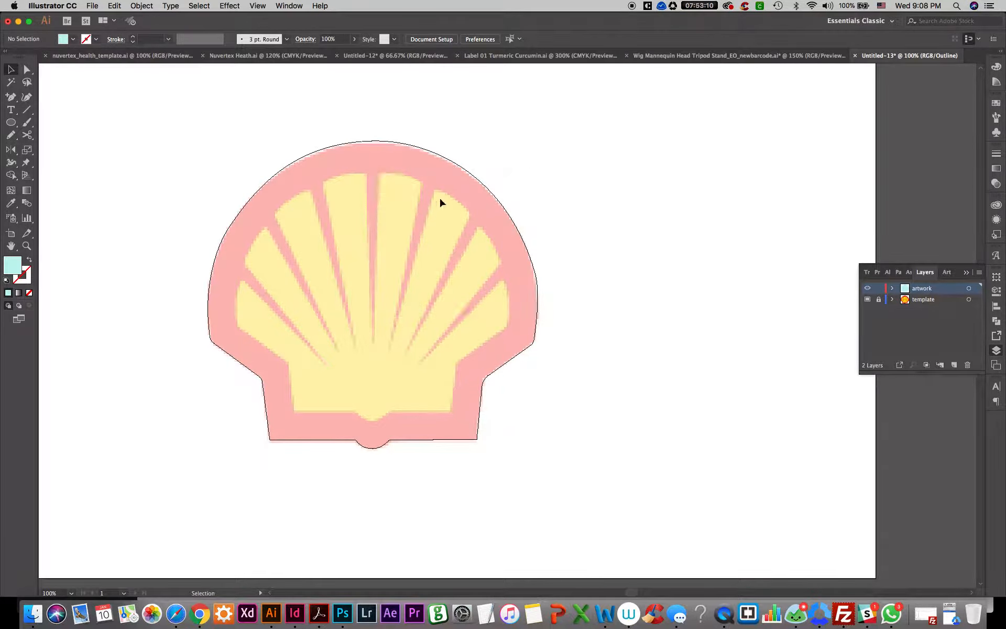